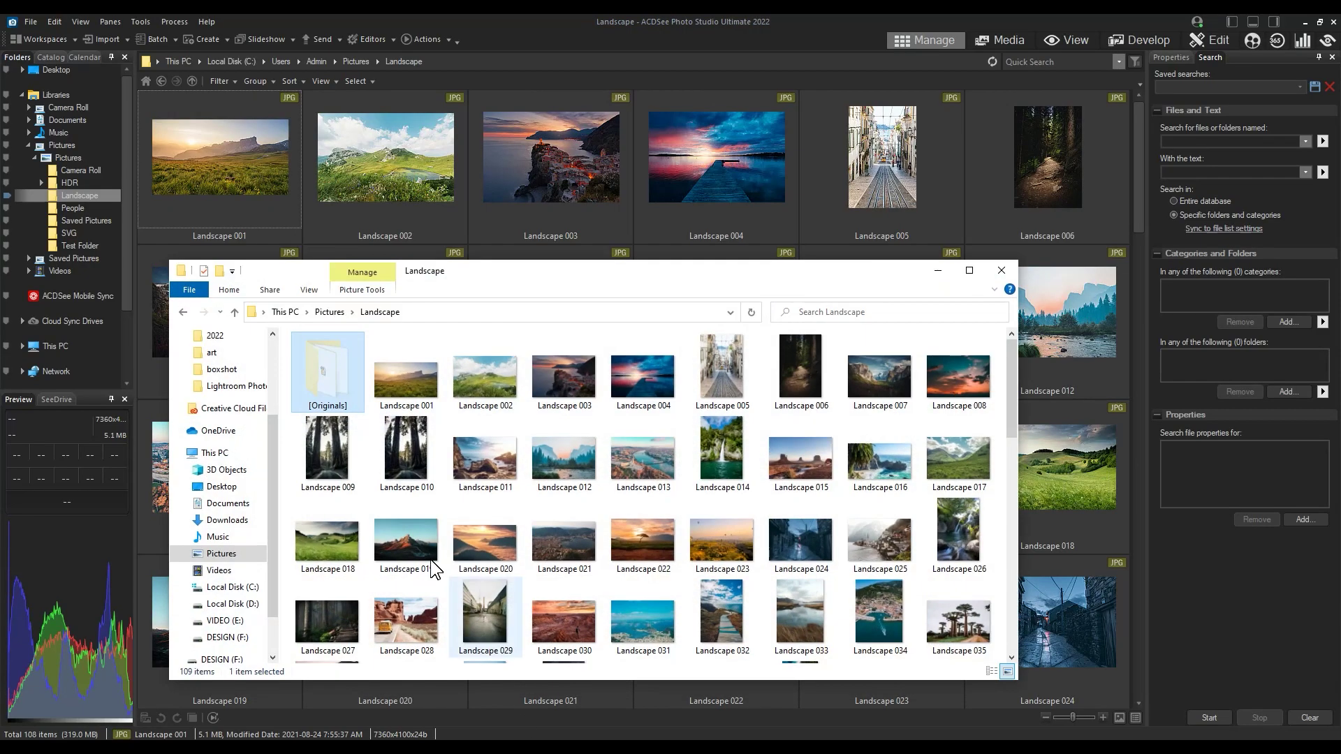
- Move File Explorer higher and expand Pictures to show the Landscape folder's 109 items
left_click_drag(455, 273, 433, 170)
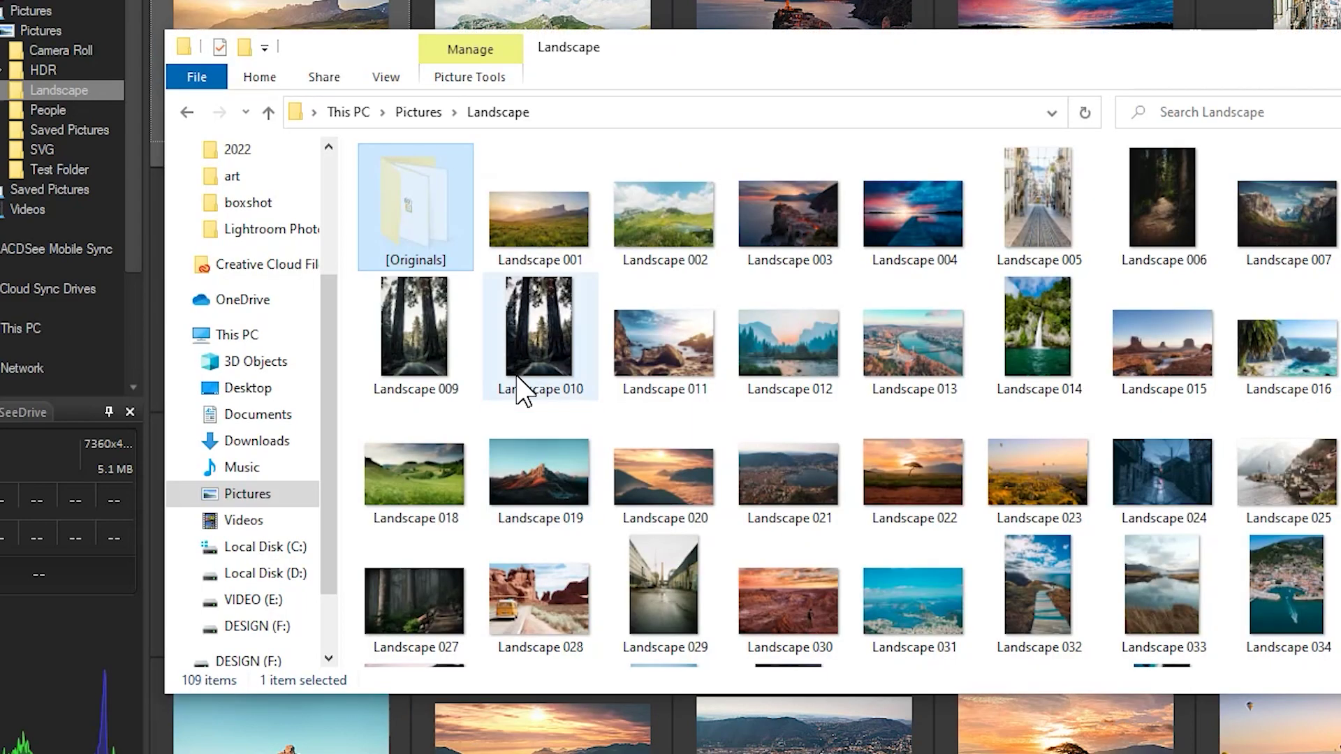
scroll(292, 300, "up", 3)
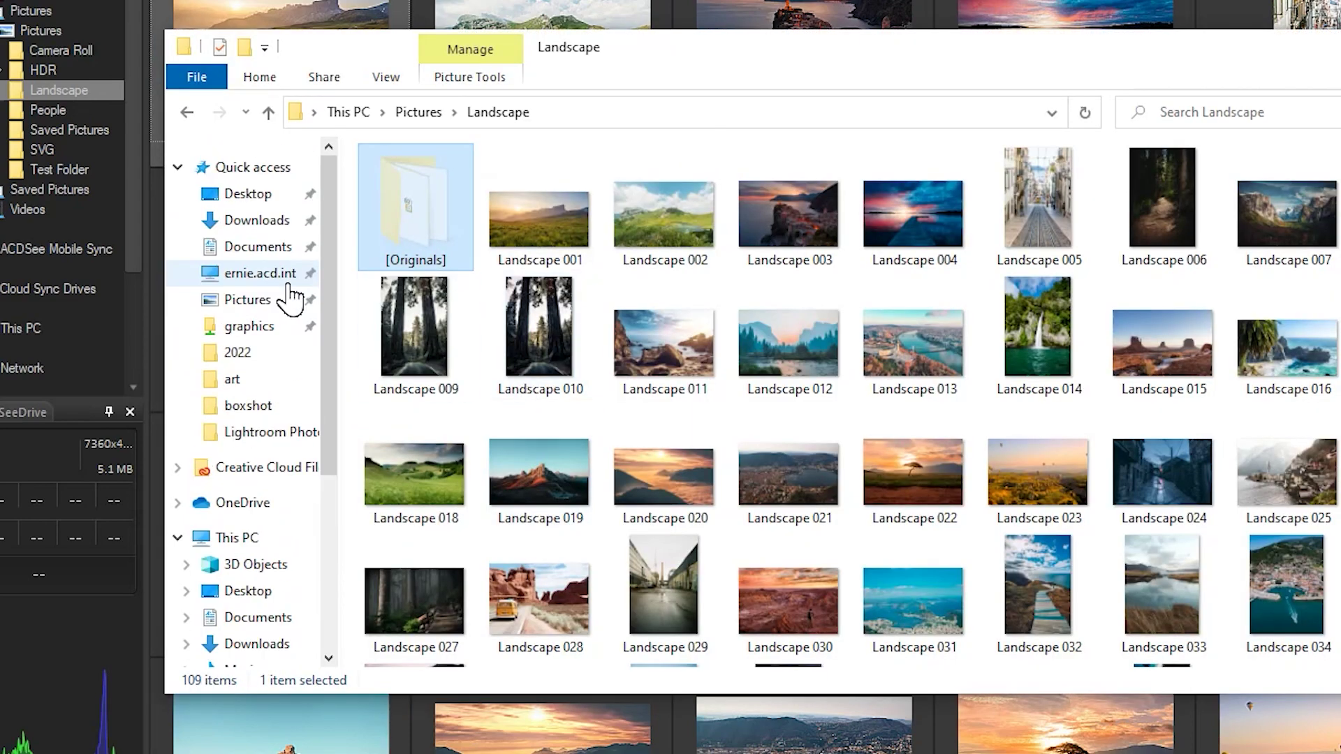
scroll(296, 433, "down", 3)
left_click(186, 467)
scroll(294, 443, "down", 1)
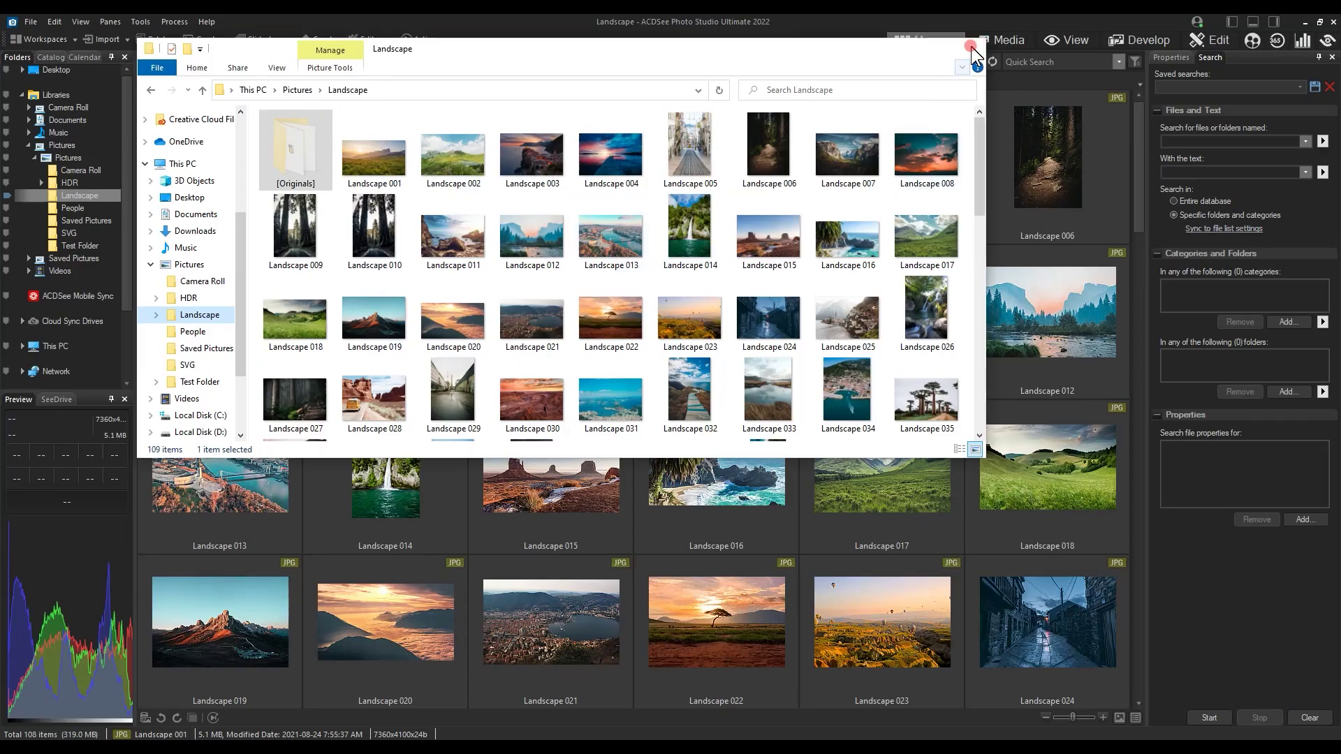
- Batch-convert Landscape 106, 107 and 108 to TIFF format
left_click(970, 46)
scroll(886, 282, "down", 10)
left_click(768, 614)
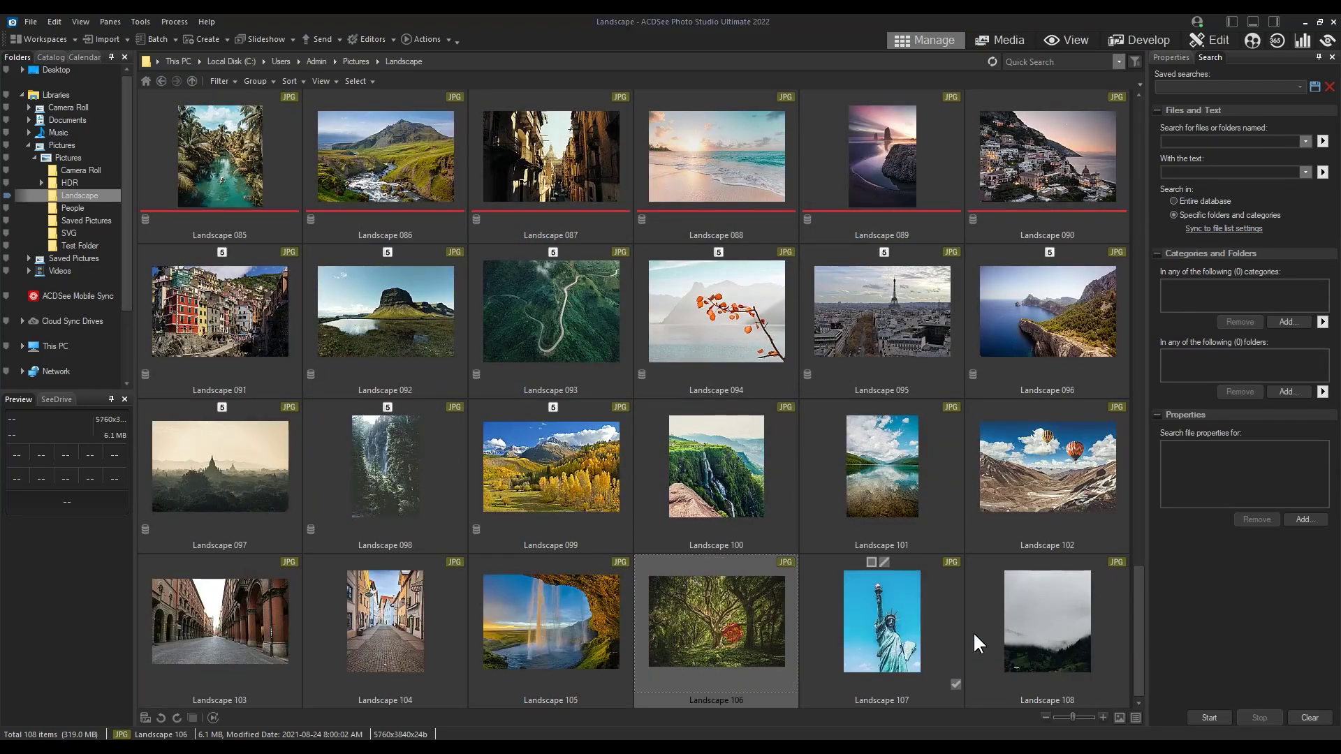
left_click(1039, 628, "shift")
left_click(151, 40)
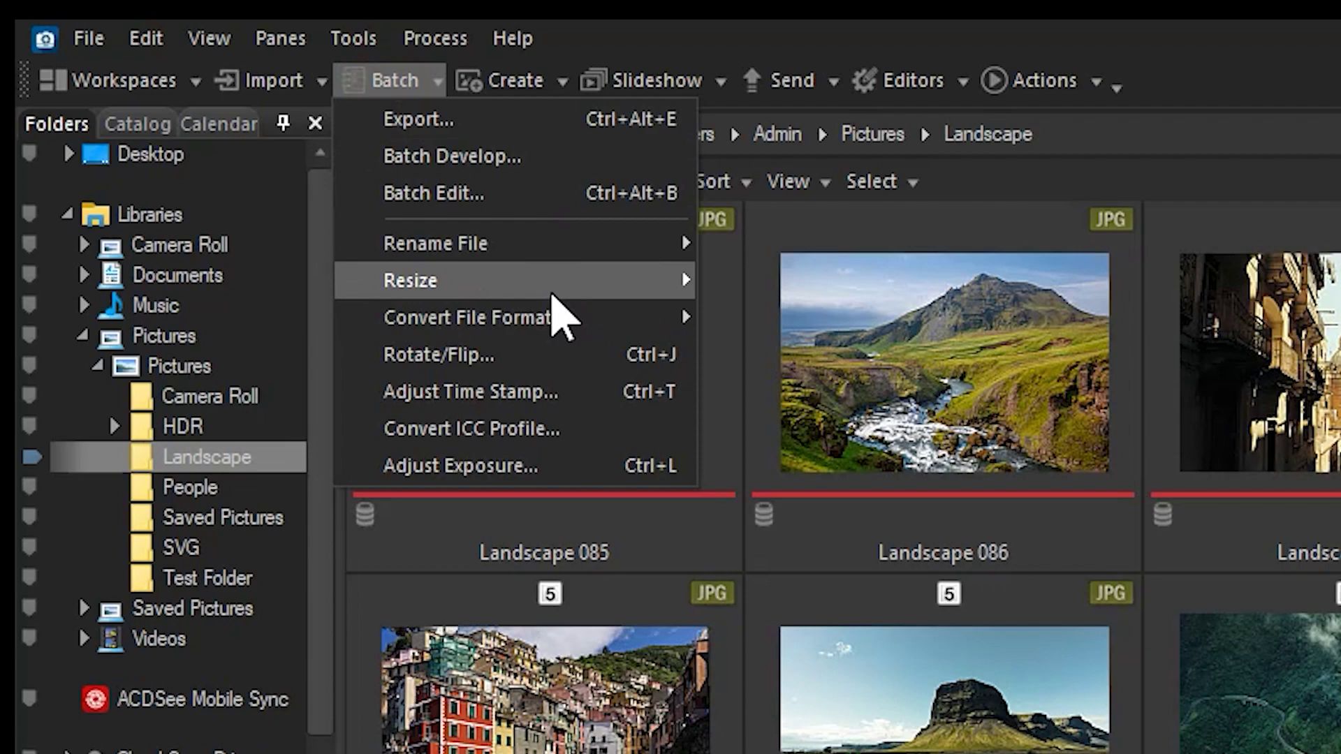
left_click(598, 320)
left_click(838, 316)
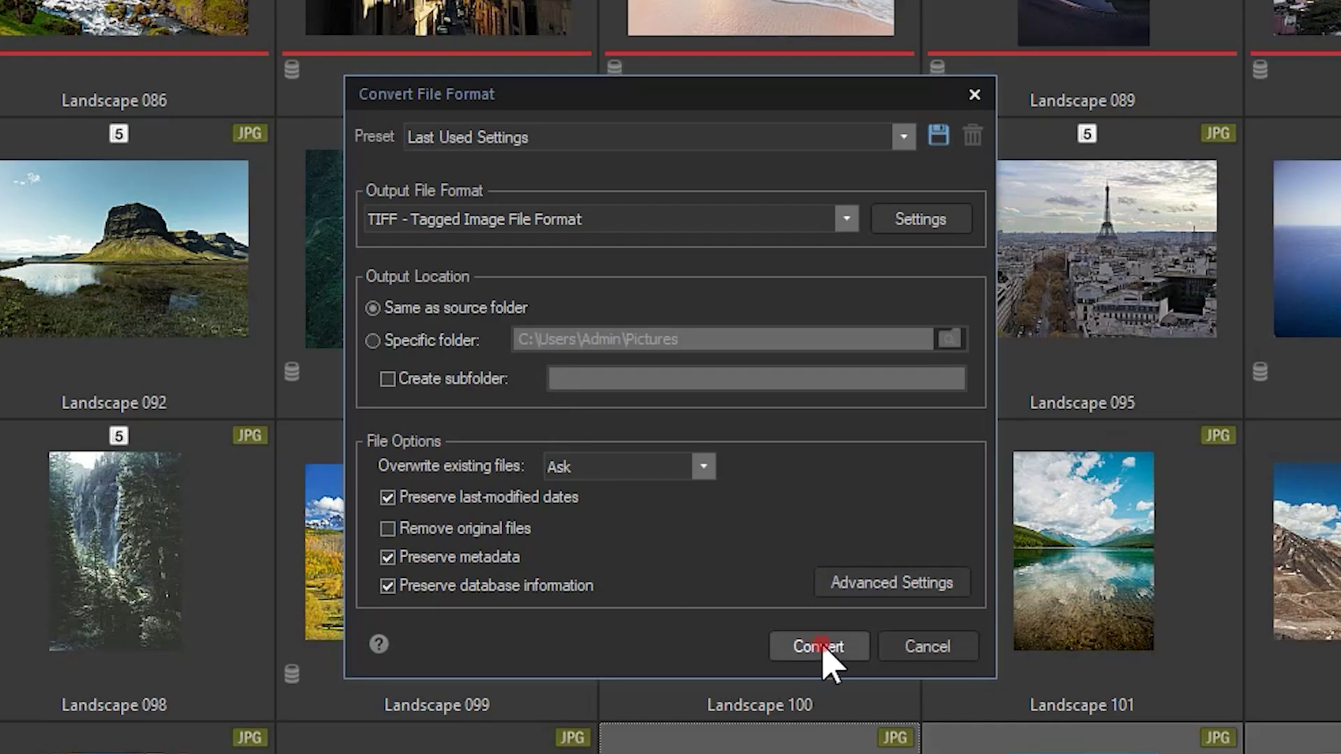
left_click(818, 641)
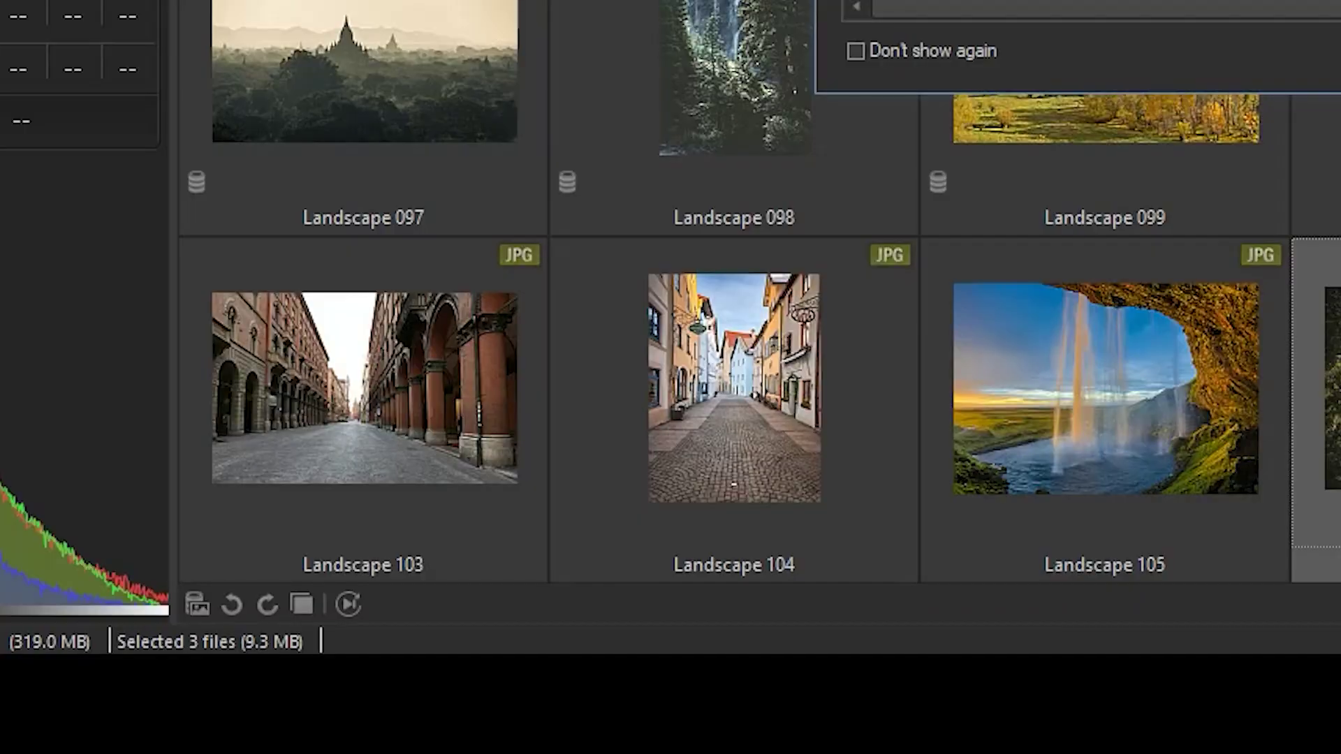
key("Return")
- Check in File Explorer that the Landscape folder now holds 111 items
key("super+e")
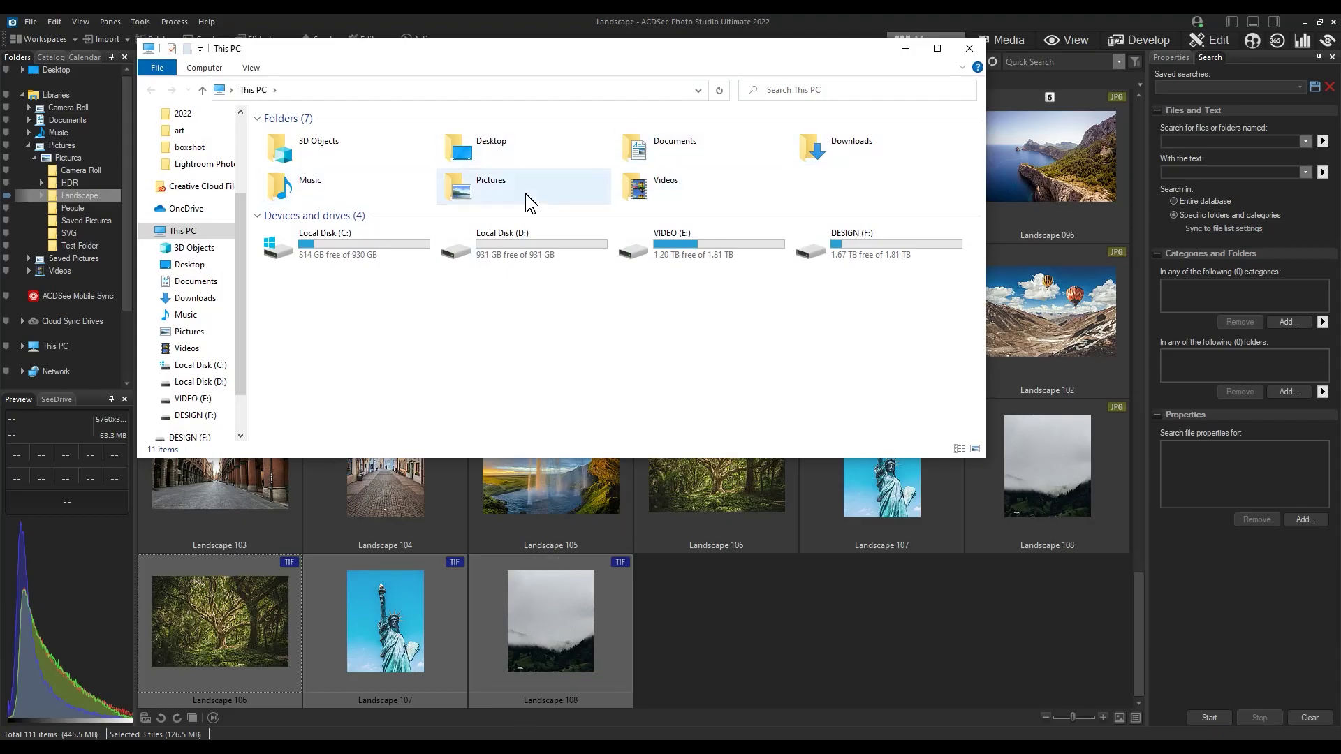
double_click(526, 193)
double_click(454, 148)
scroll(559, 224, "down", 10)
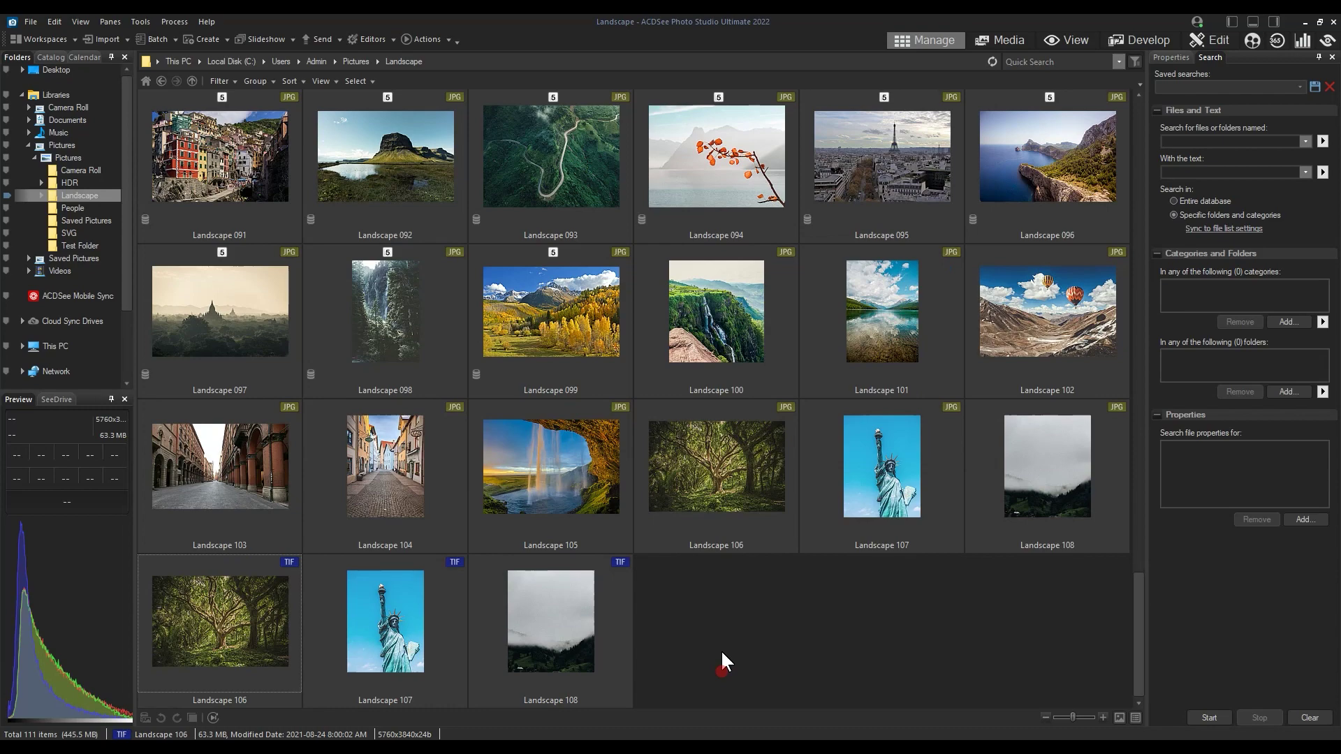
- Select the three TIF copies in Explorer and delete them
left_click_drag(935, 643, 204, 605)
key("Delete")
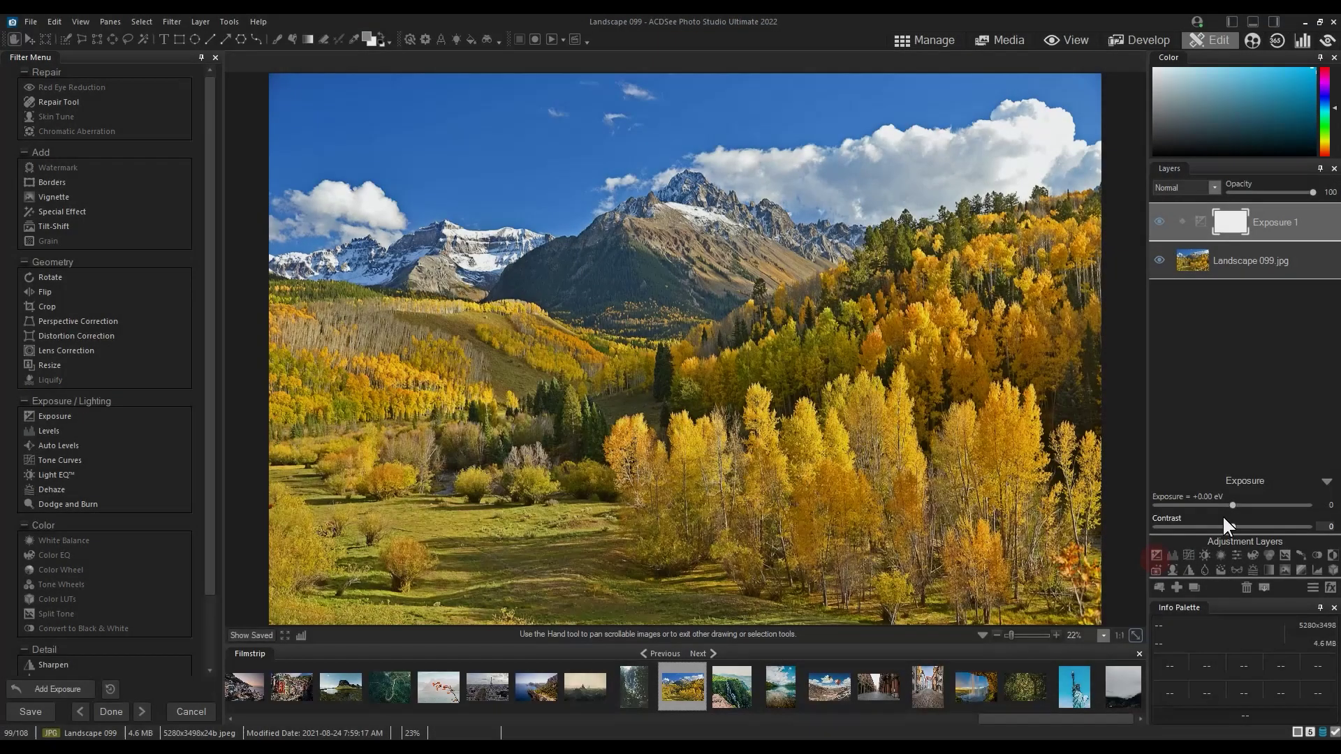
- Raise Landscape 099's exposure to +0.78 eV and save it as Landscape 099-fix.acdc
left_click_drag(1232, 505, 1258, 505)
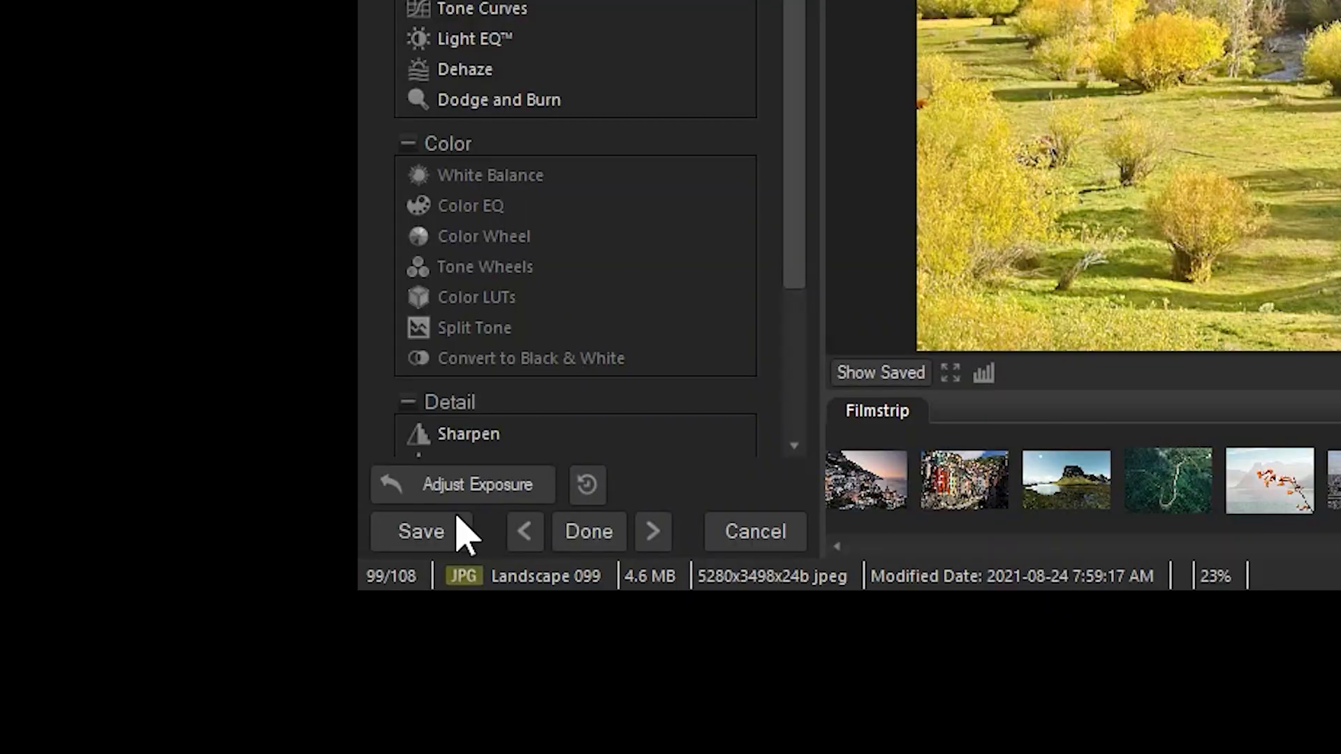
left_click(421, 543)
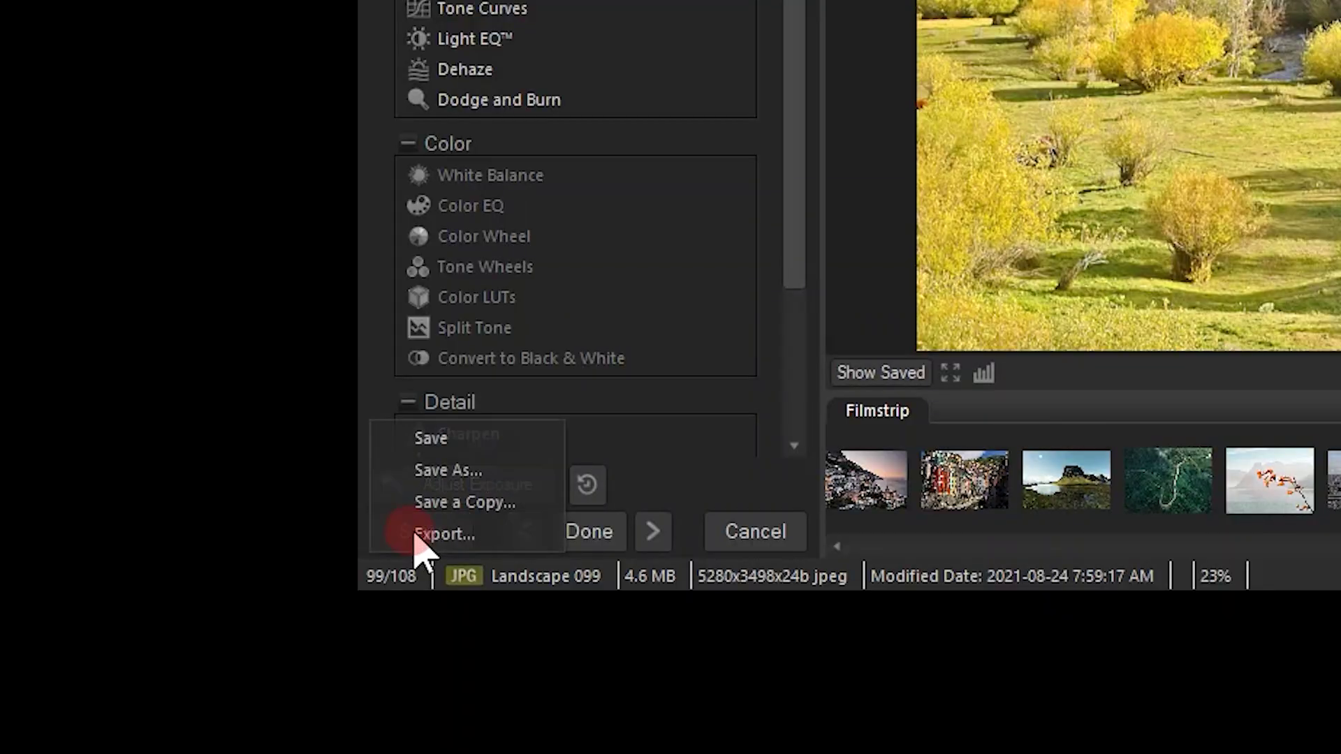
left_click(470, 470)
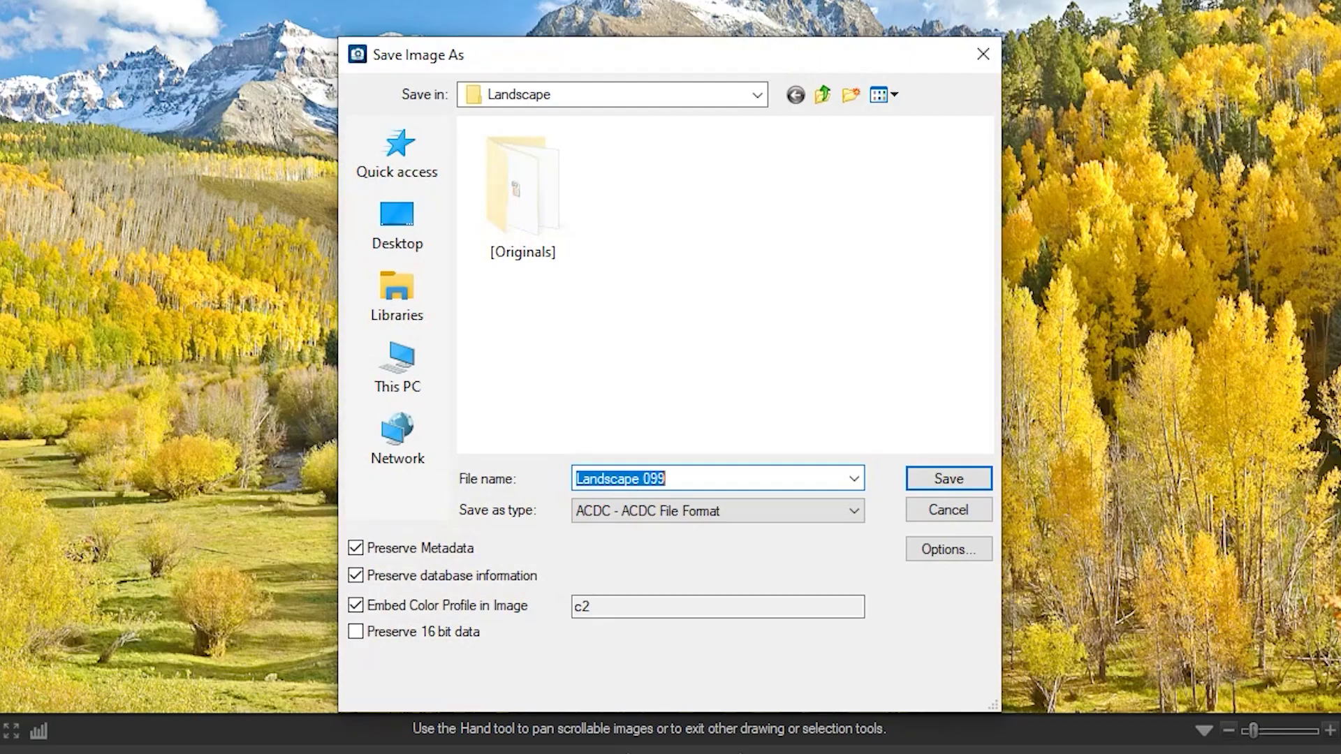
left_click(707, 475)
type("-fix")
key("Return")
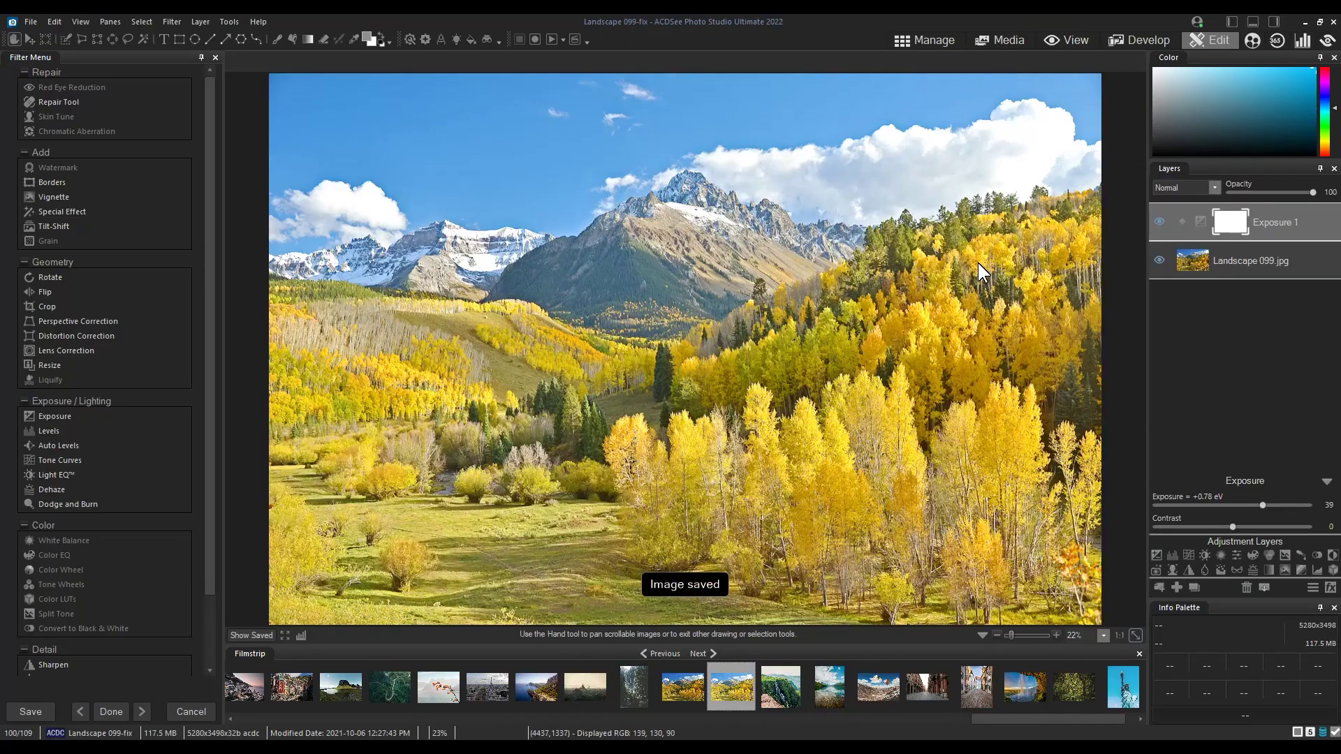
- In Manage mode select Landscape 099-fix, then scroll up and select Landscape 003
left_click(931, 40)
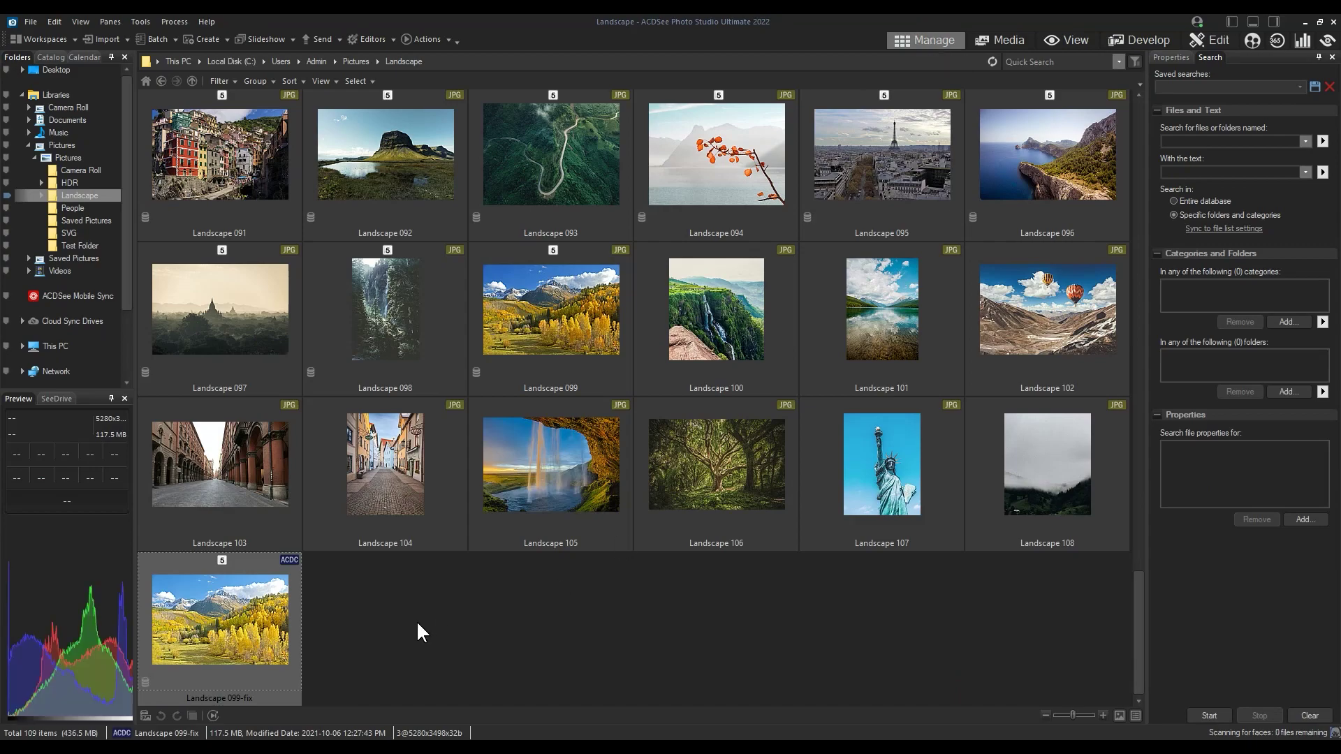
left_click_drag(468, 588, 143, 669)
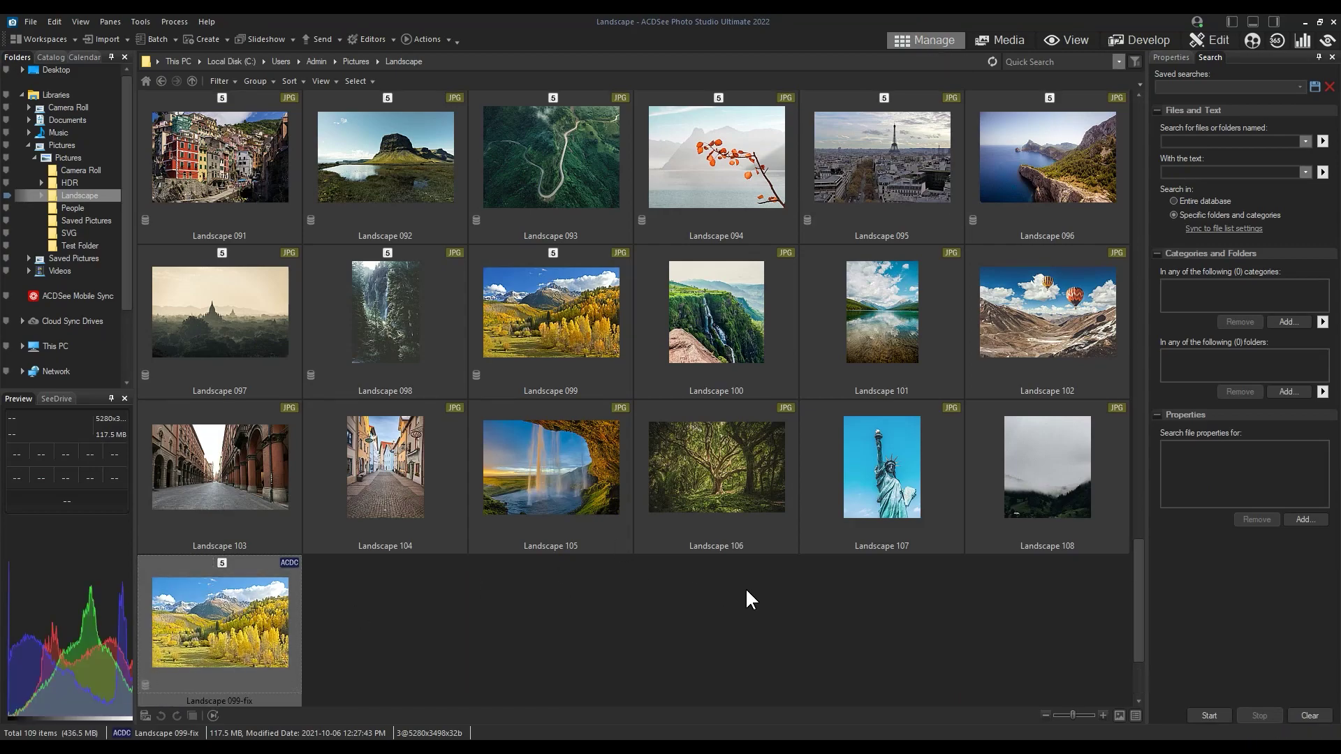
scroll(744, 587, "up", 15)
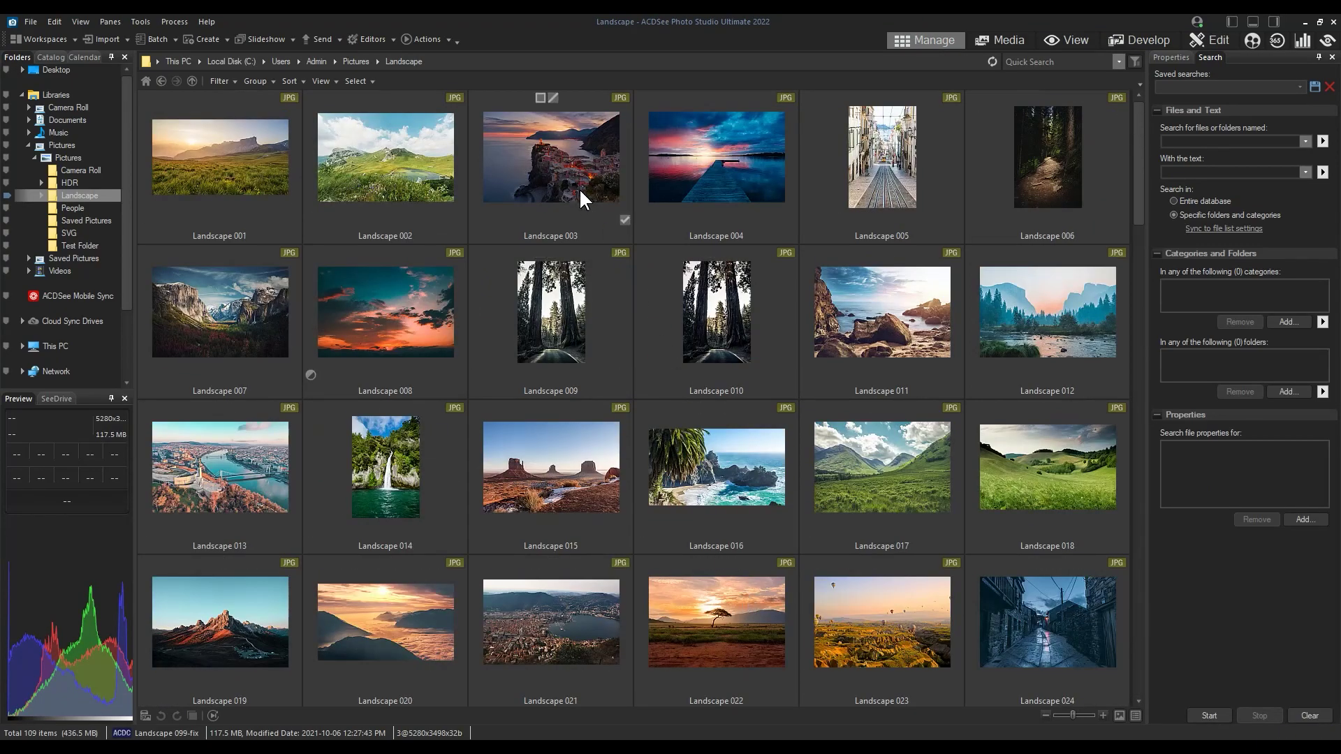
left_click(580, 187)
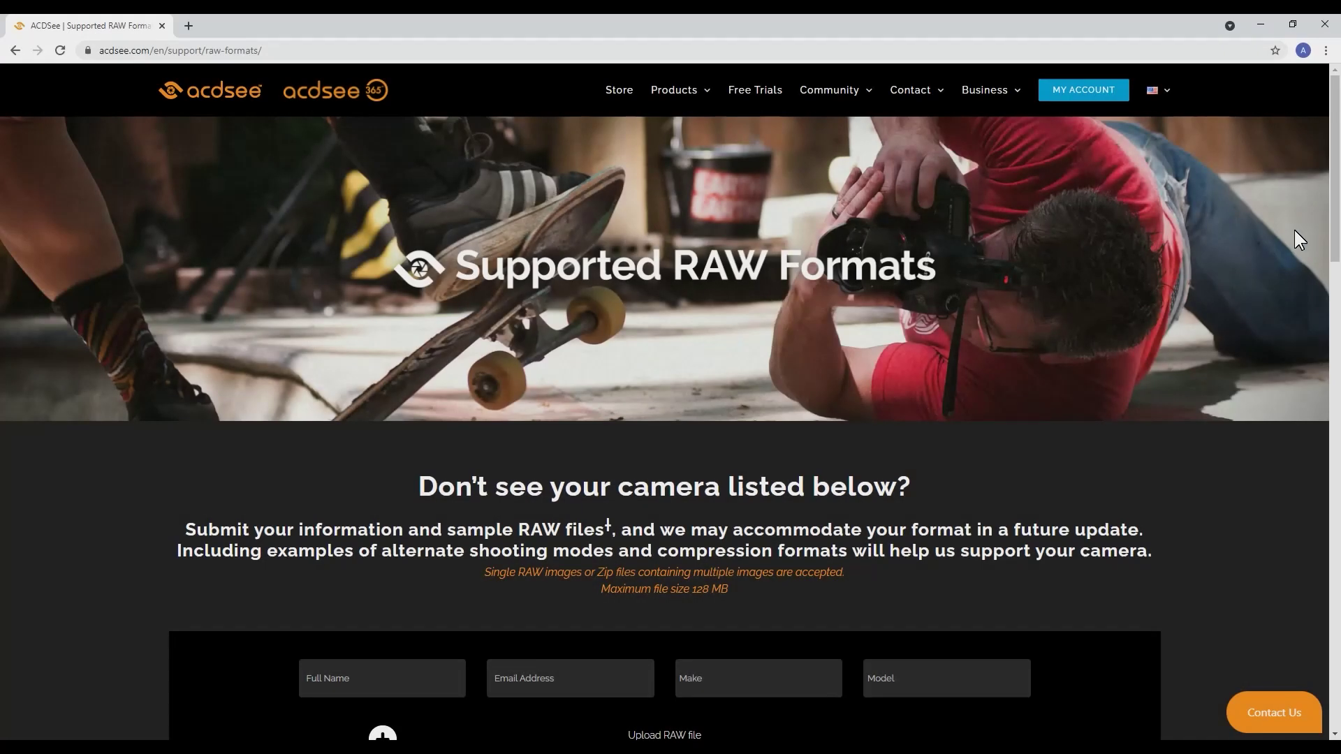
- Expand Adobe in the Supported RAW Formats list and highlight Digital Negative (DNG)
left_click_drag(1332, 147, 1335, 473)
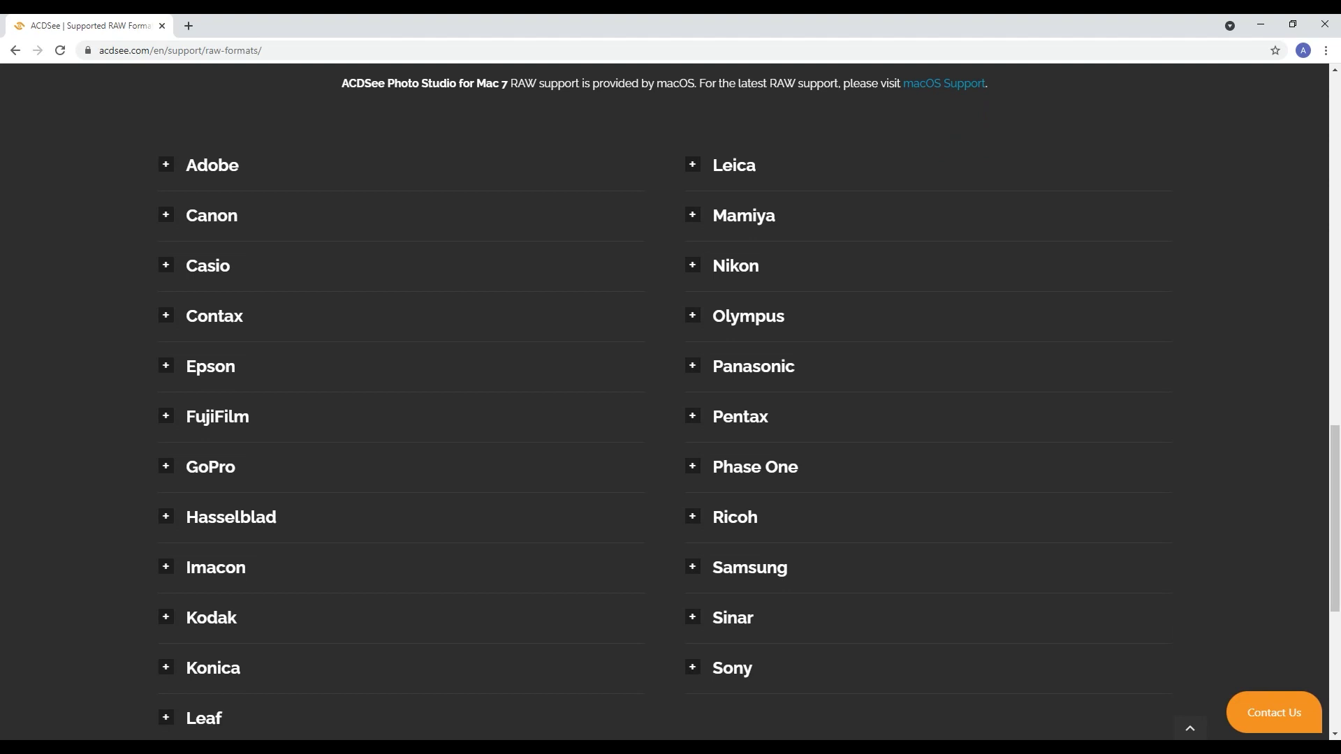
left_click(165, 166)
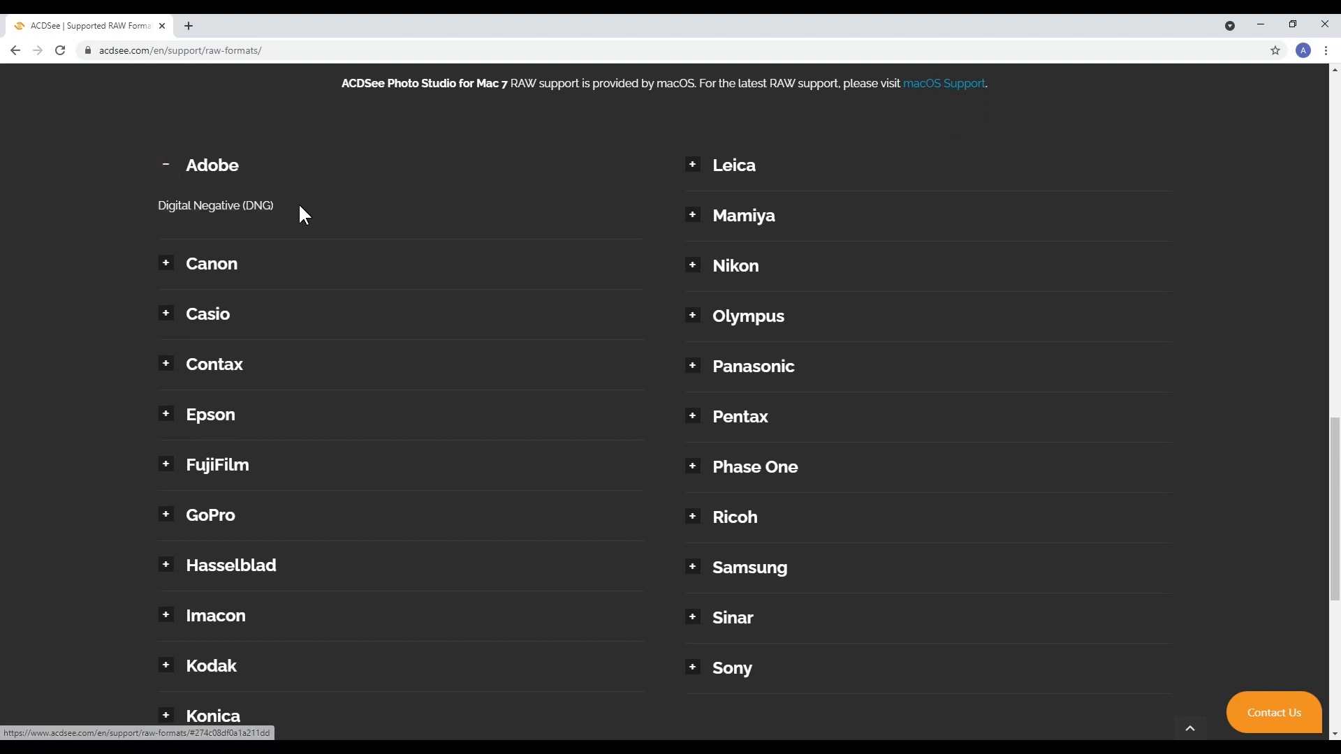
left_click_drag(299, 205, 155, 207)
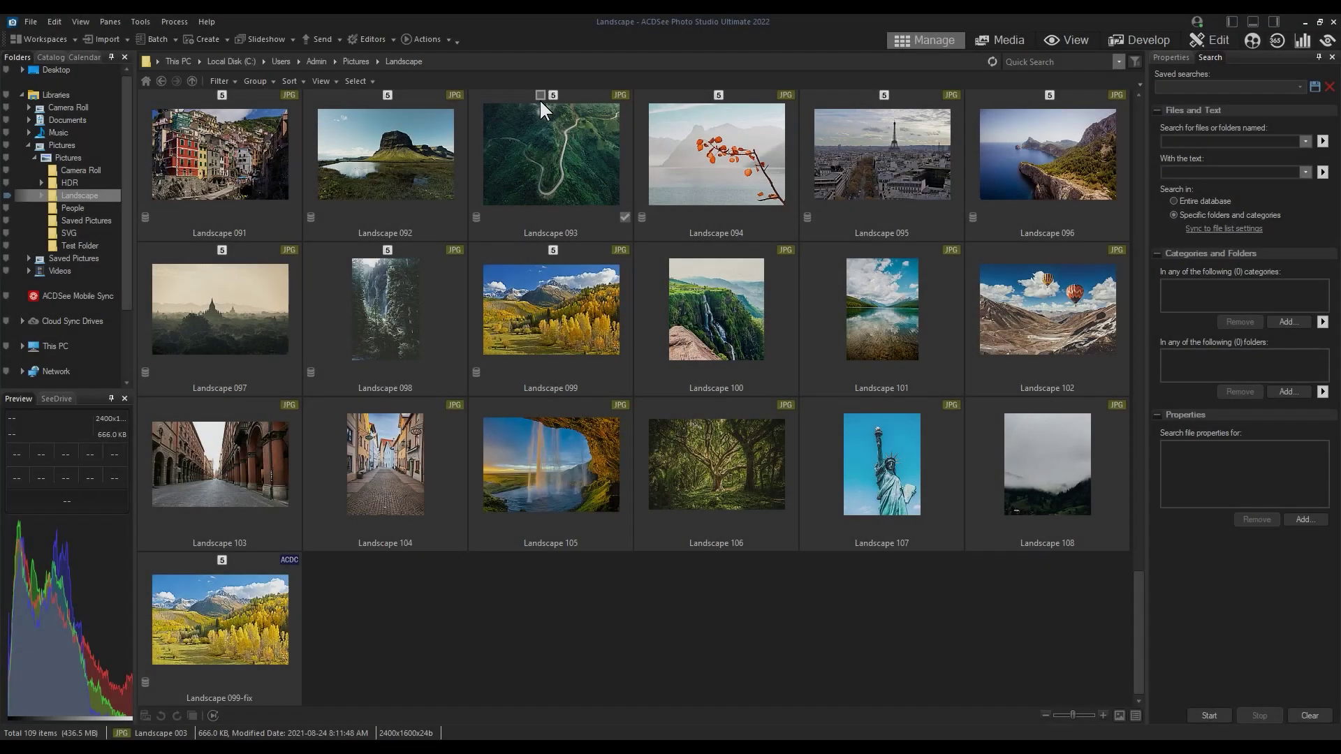
- Give Landscape 093 a grey colour label
left_click(553, 95)
left_click(541, 95)
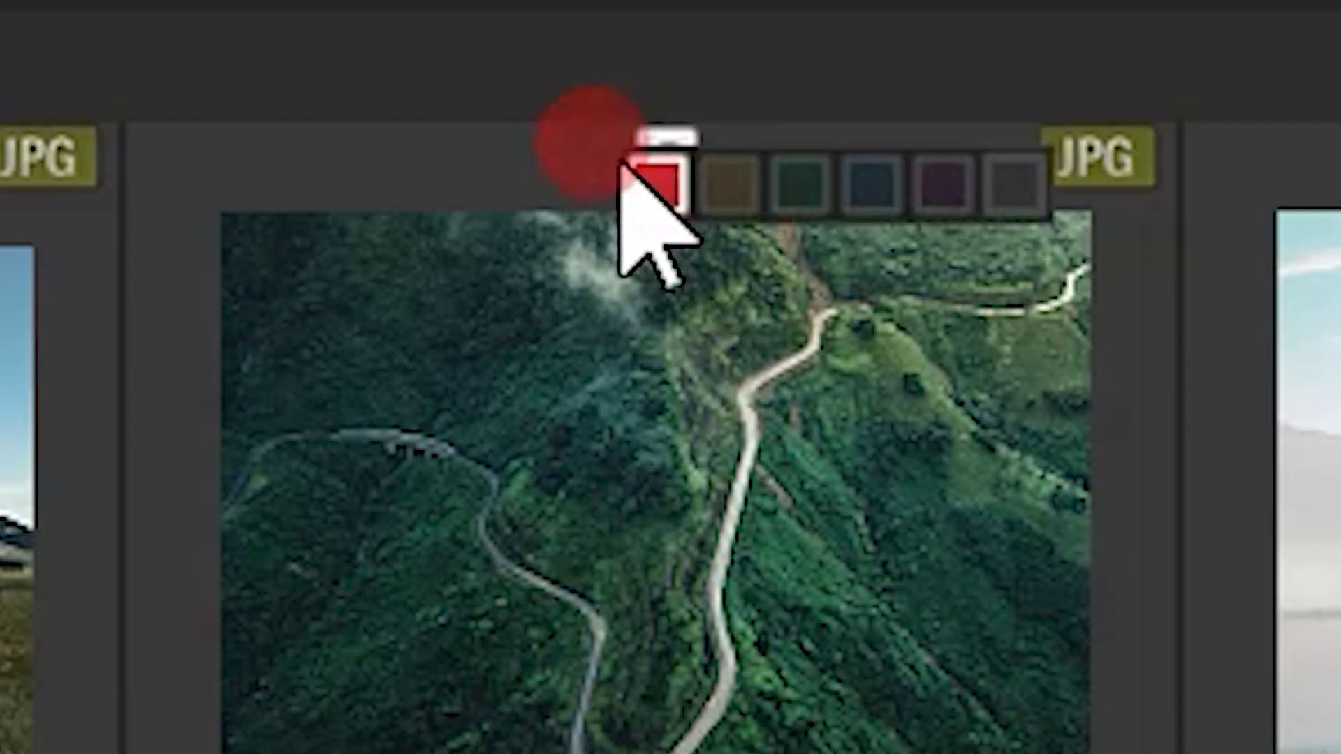
left_click(1011, 190)
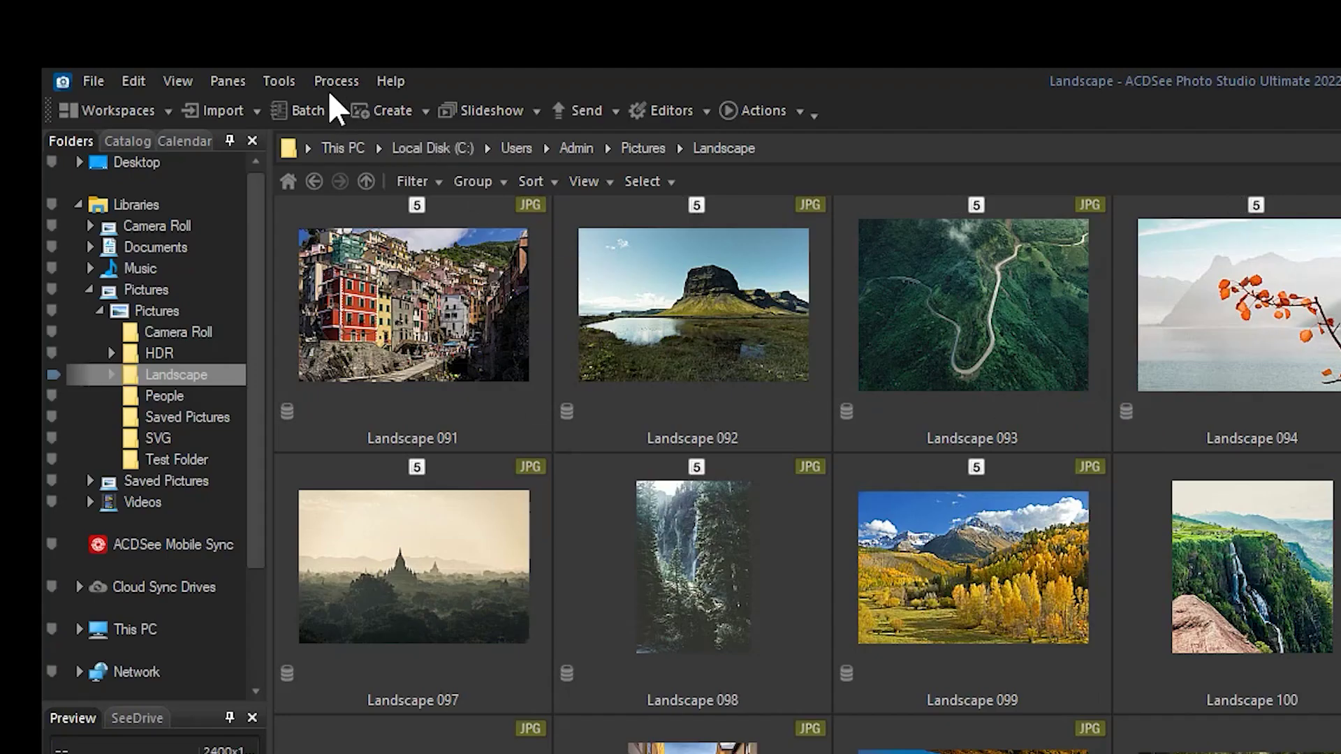
- Show the Tools > Database > Import choices, pointing at Lightroom Database
left_click(143, 21)
mouse_move(370, 547)
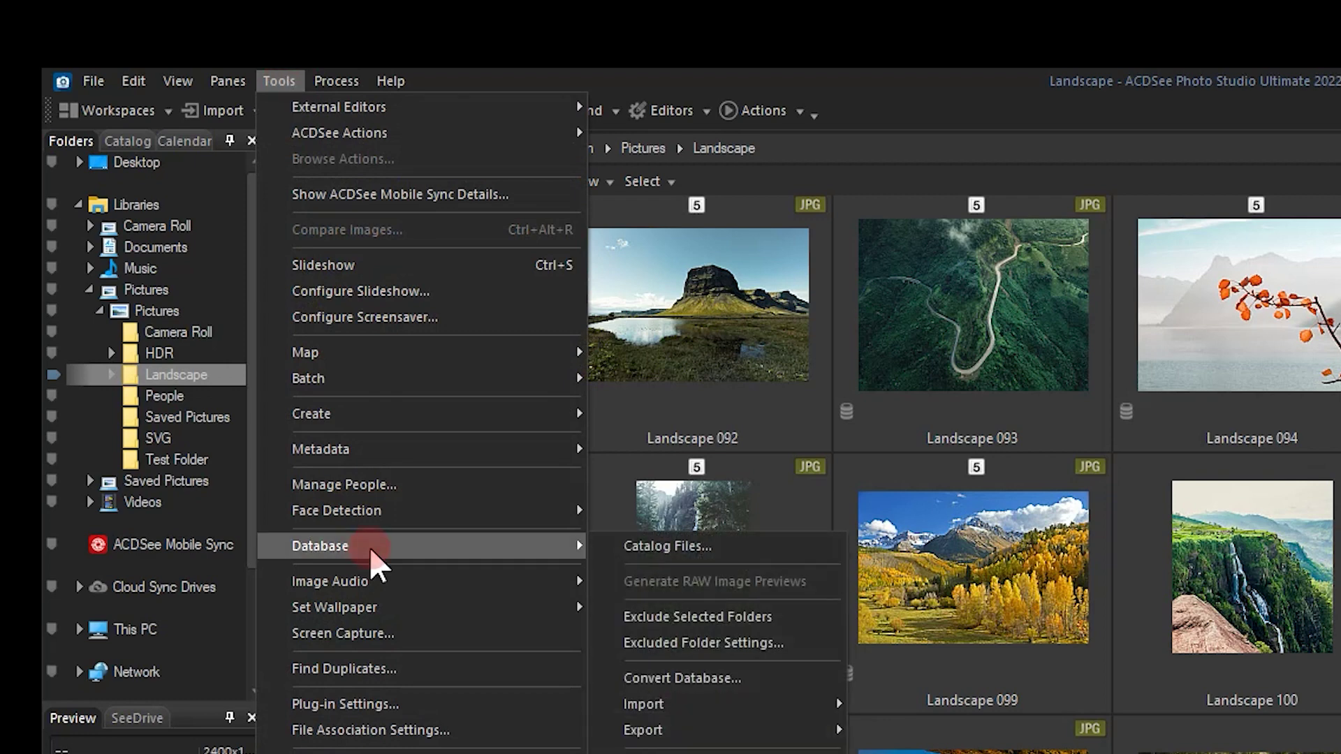
mouse_move(761, 709)
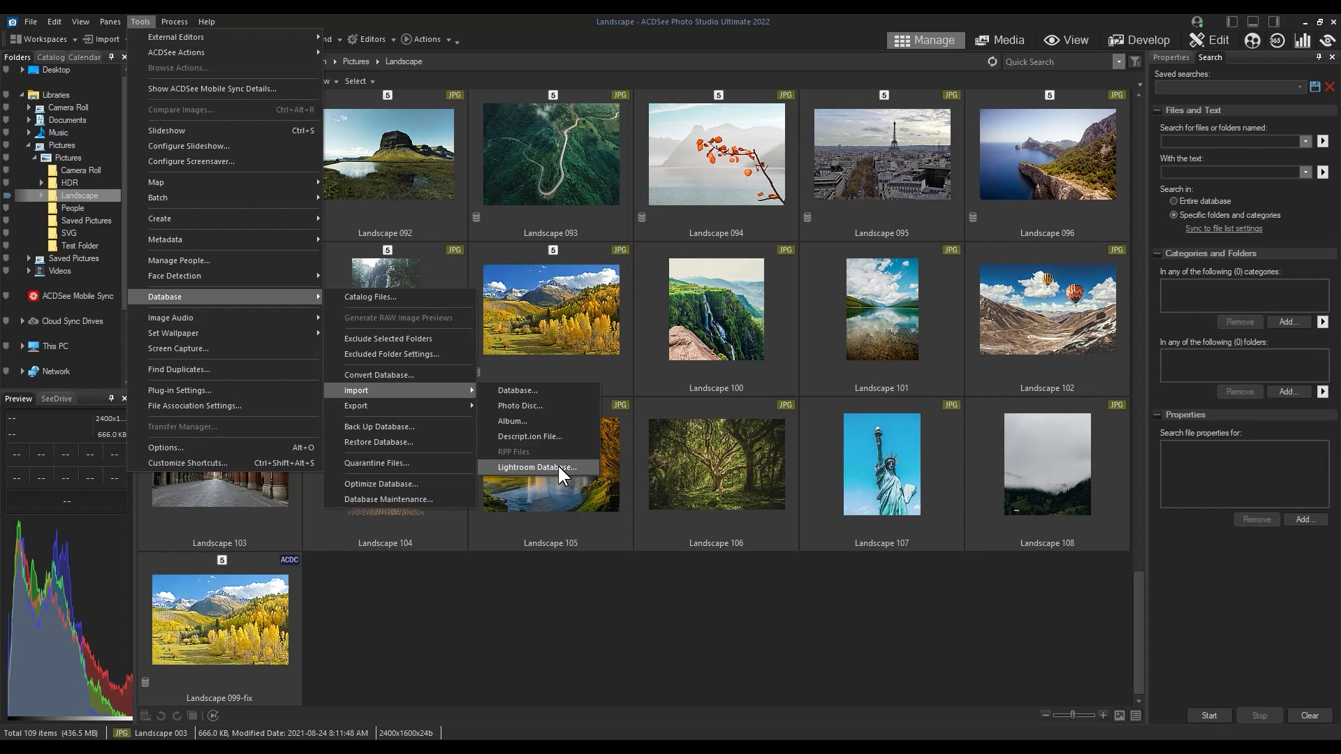
left_click(983, 528)
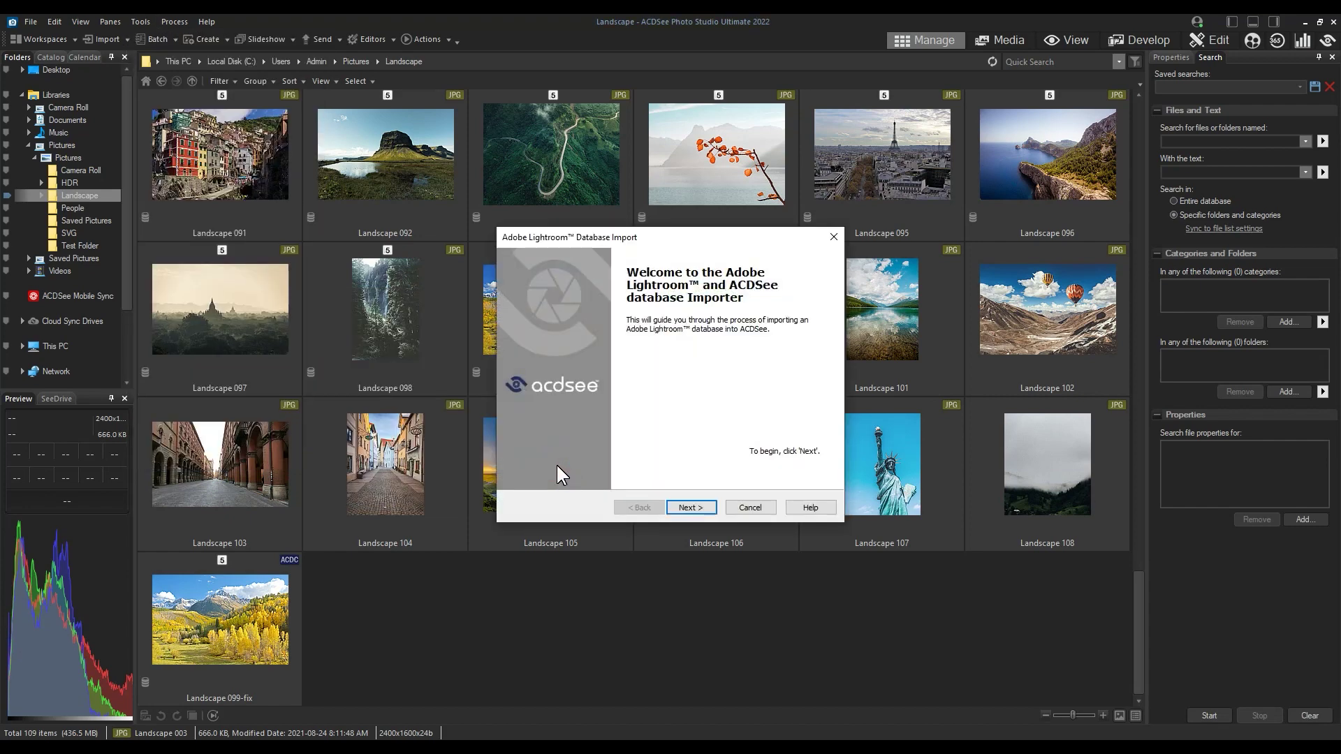
left_click(681, 503)
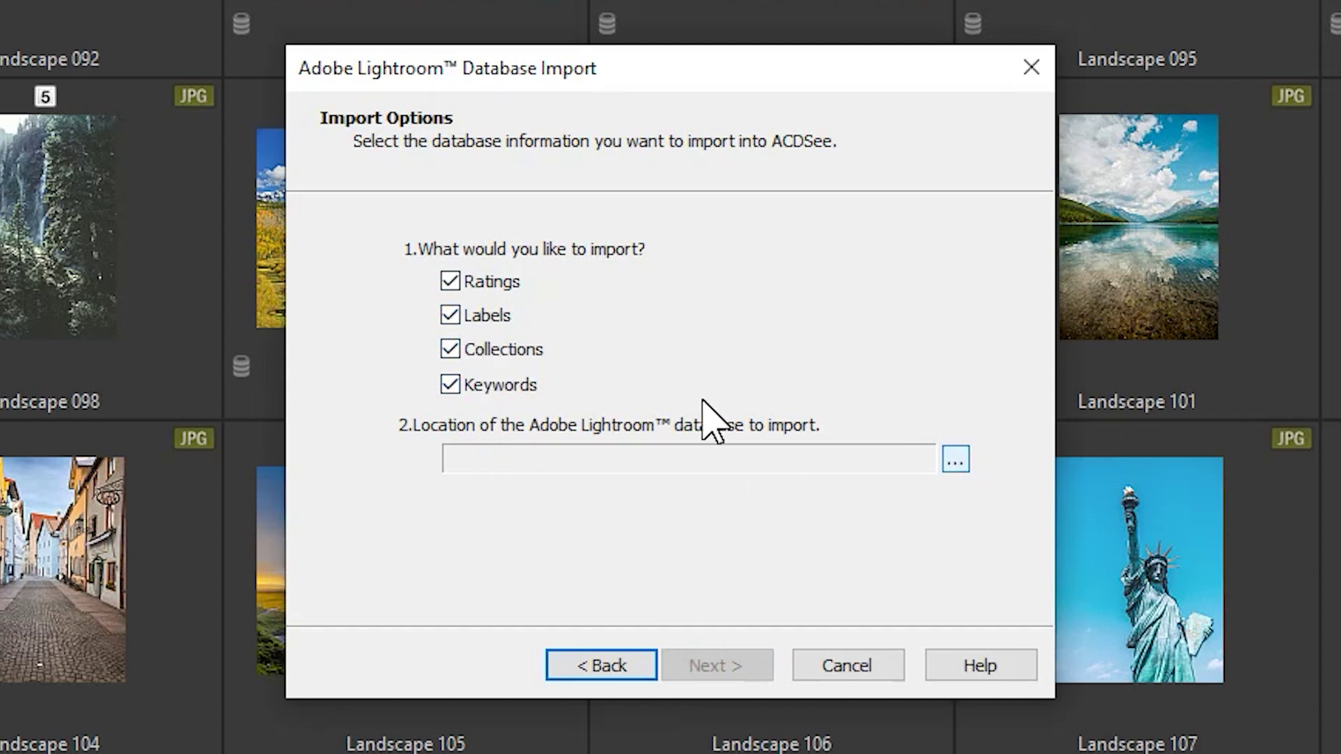
left_click(450, 385)
left_click(448, 350)
left_click(450, 316)
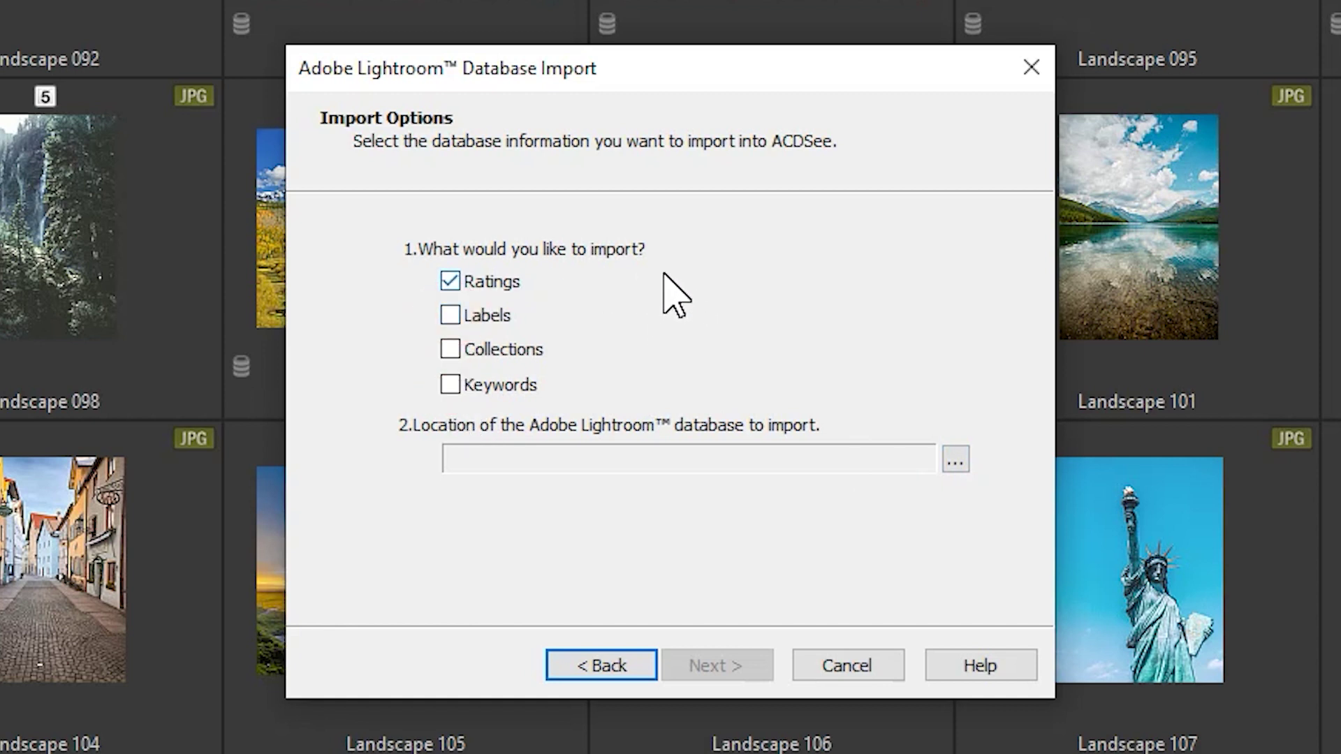
left_click(453, 316)
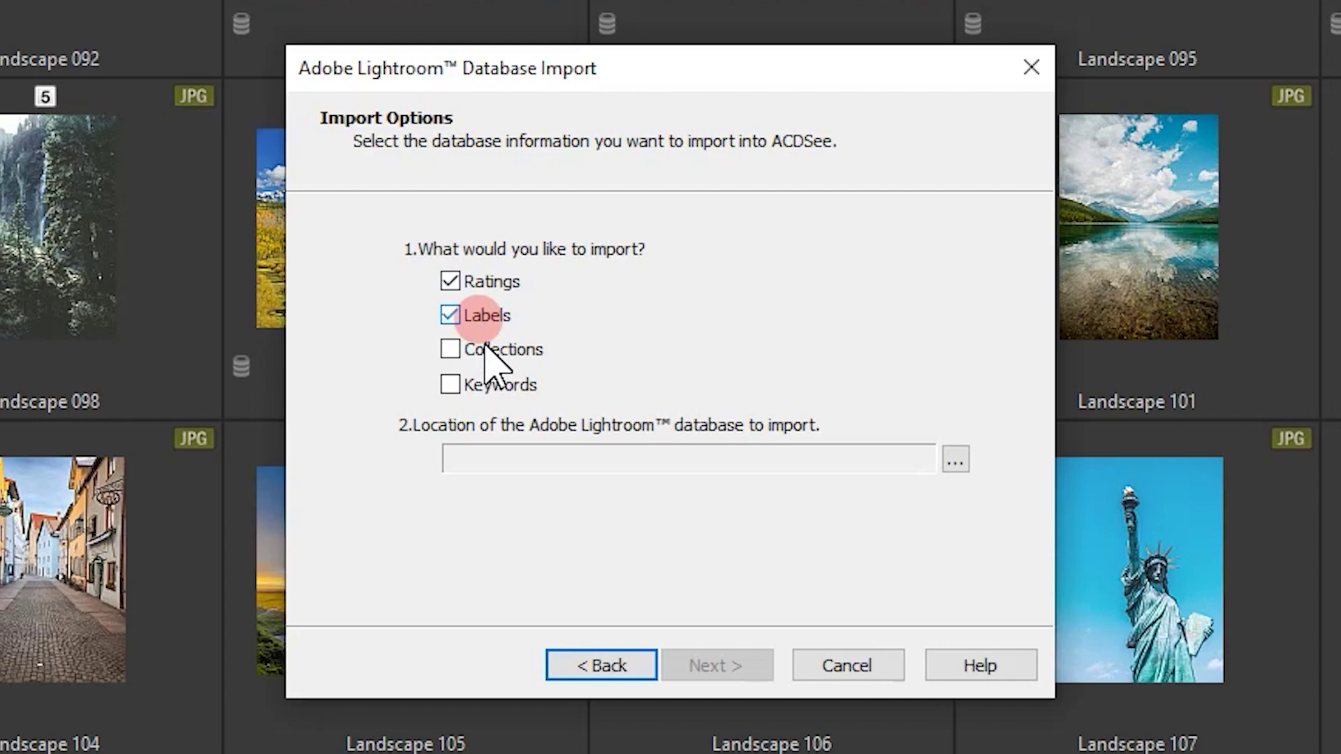
left_click(487, 351)
left_click(505, 388)
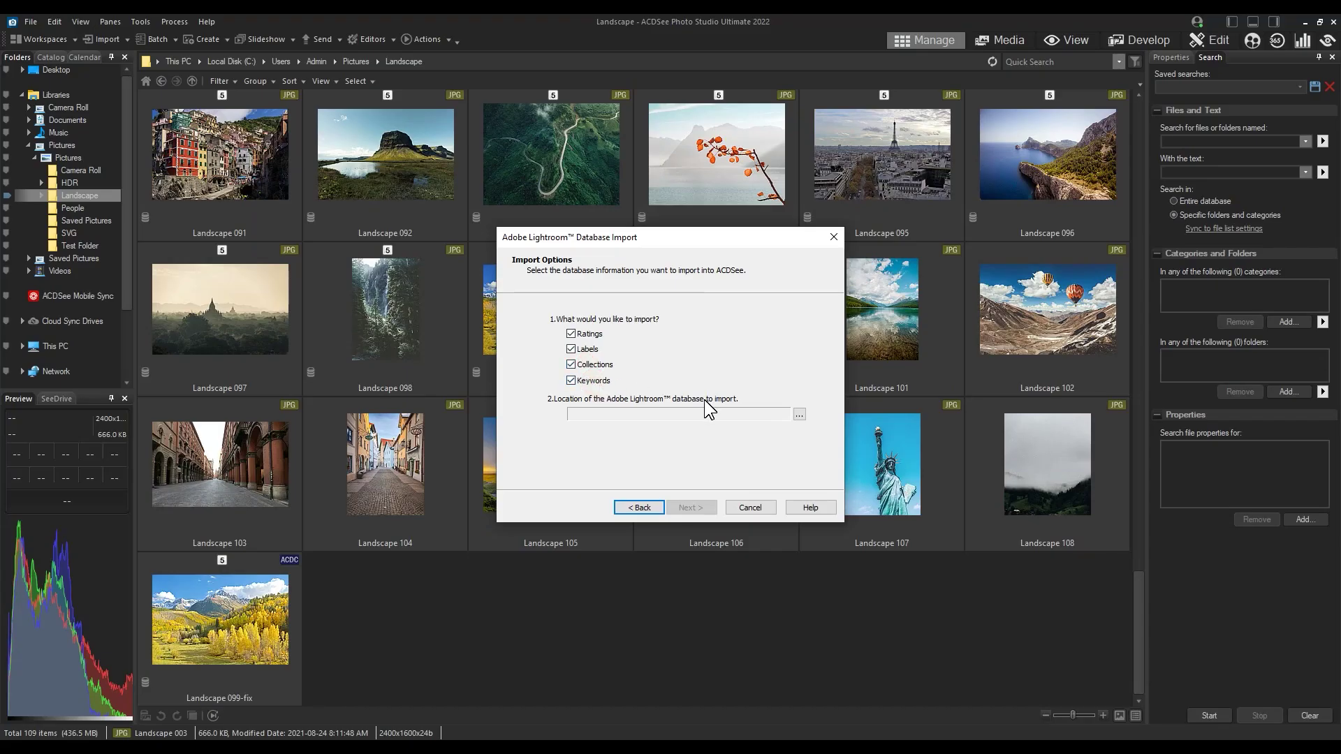
- Cancel the Lightroom import, clear Landscape 093's rating, and show the Face Detection commands
left_click(761, 508)
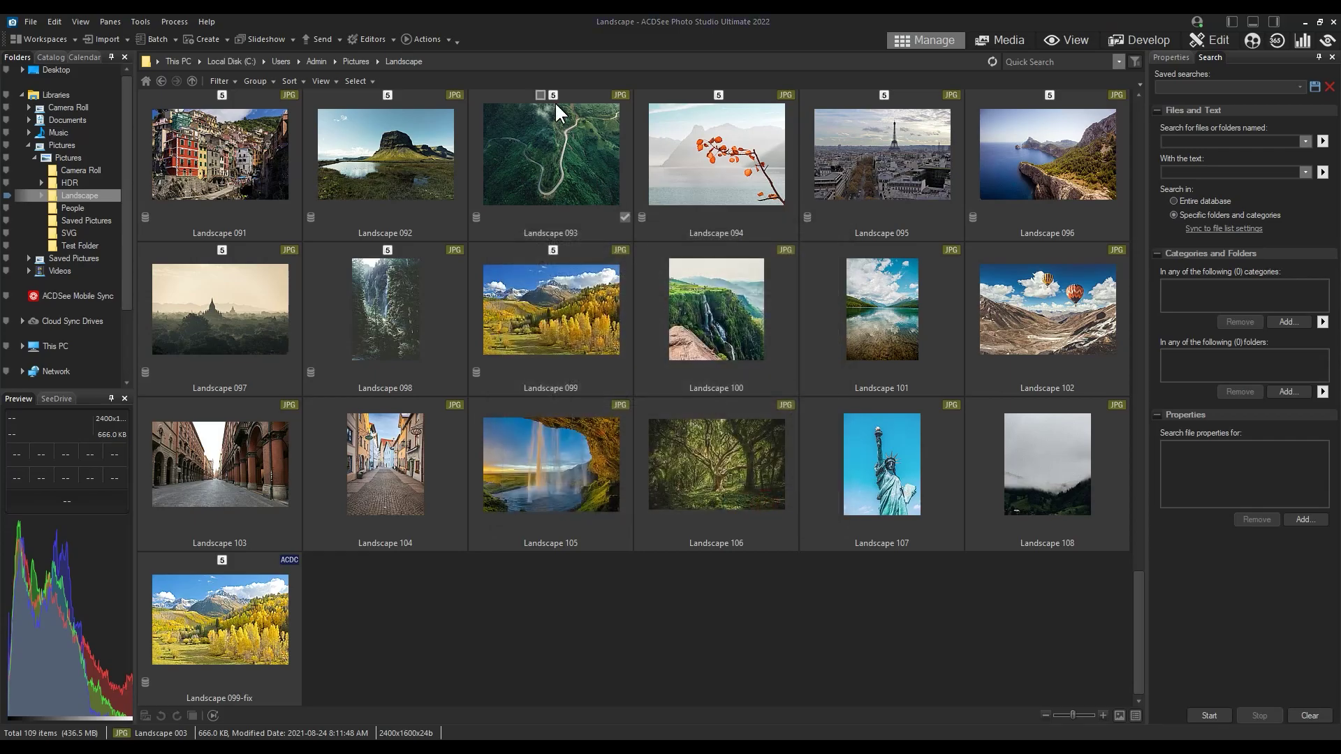
left_click(553, 96)
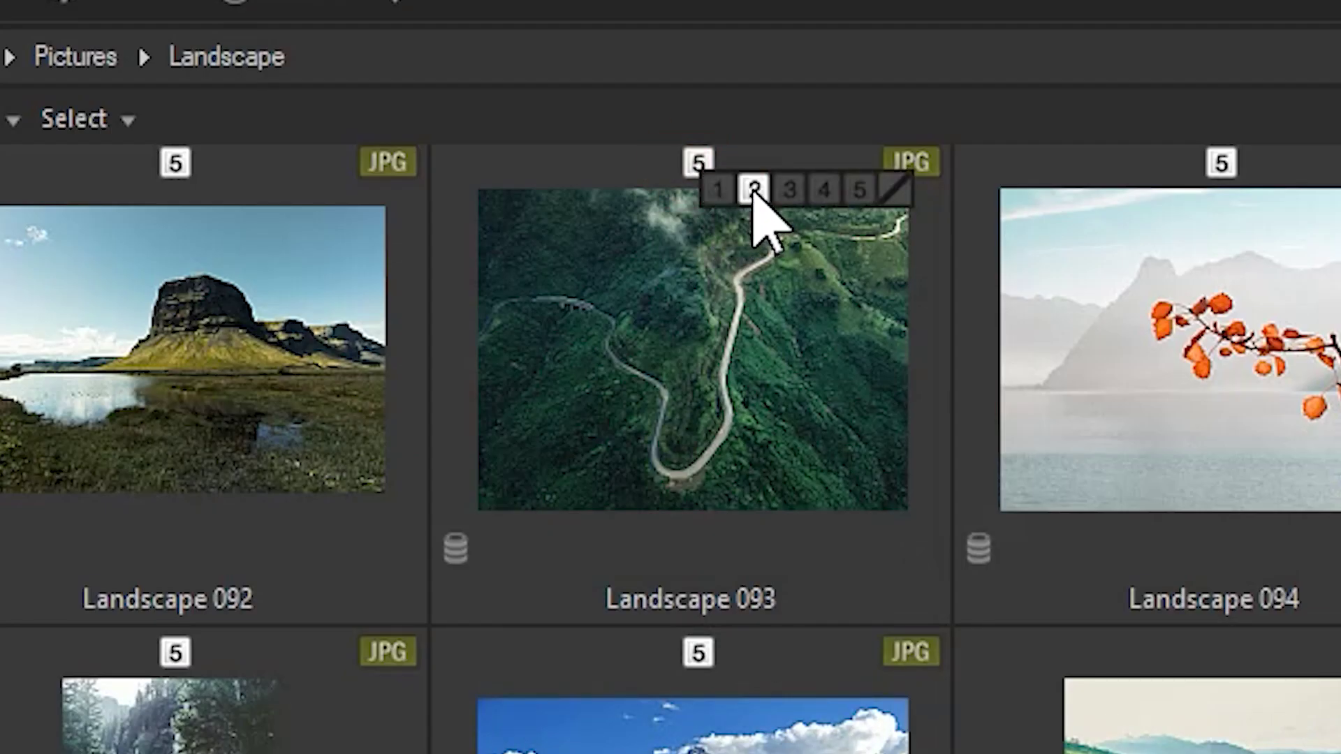
left_click(893, 189)
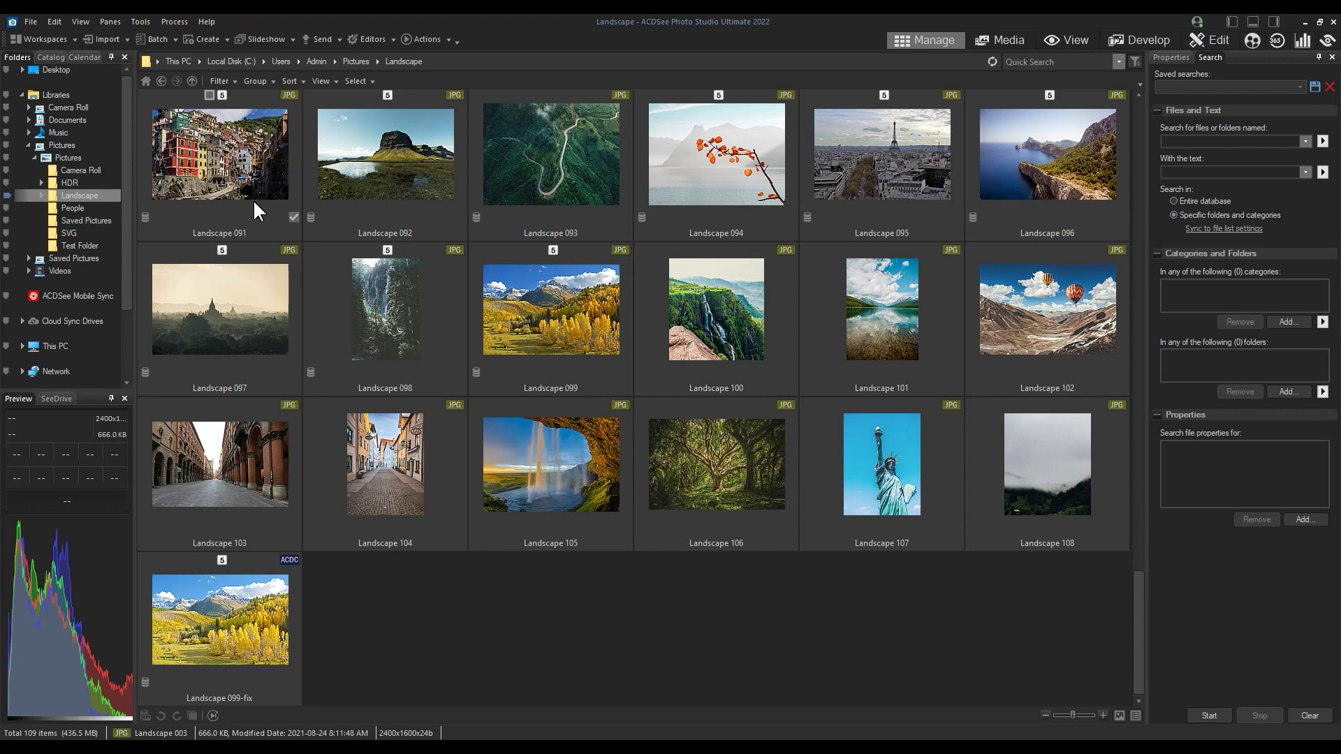
left_click(140, 21)
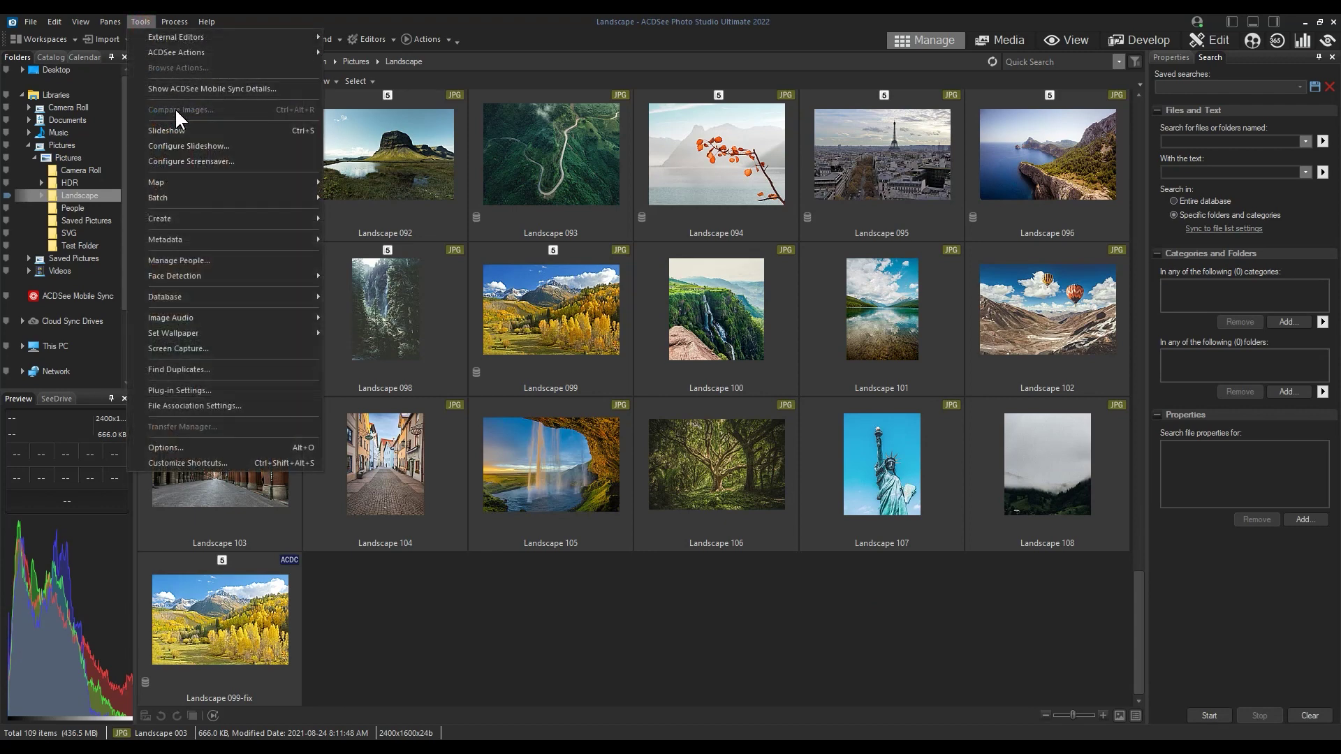
left_click(232, 278)
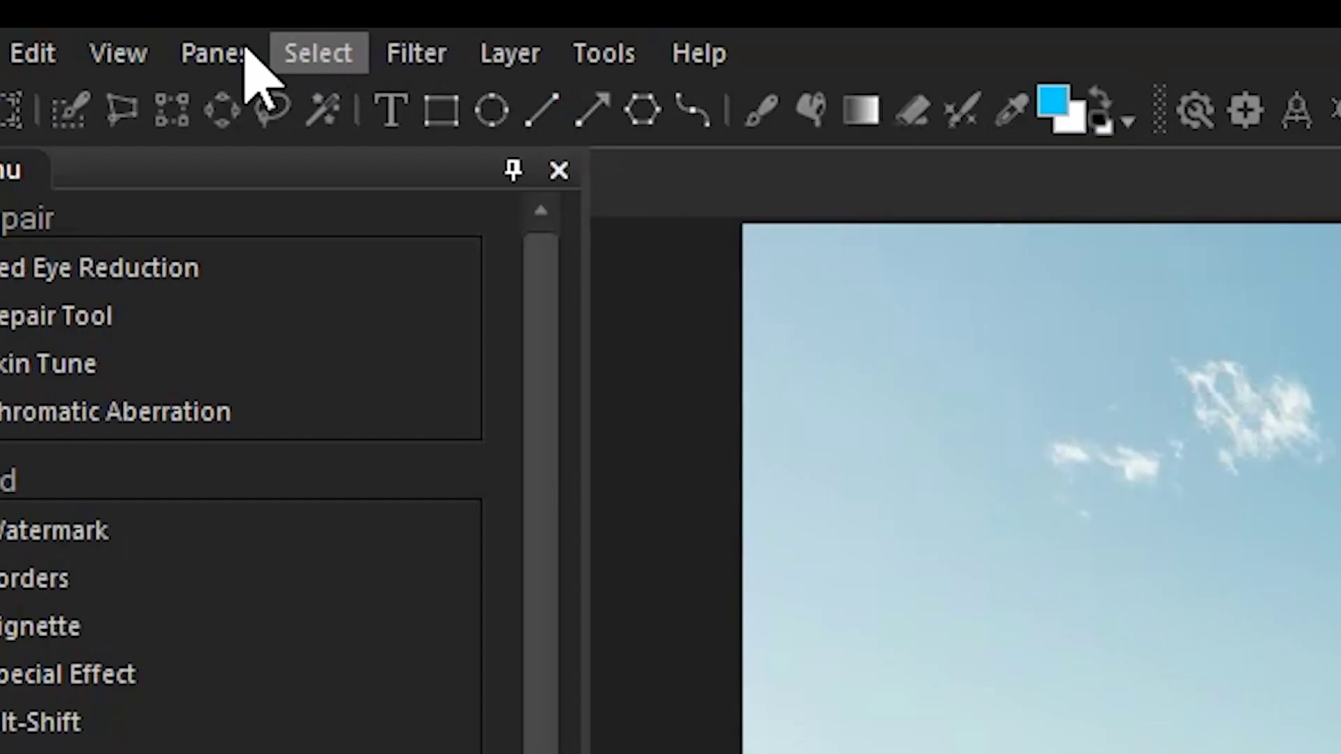
- Open the Options dialog from Edit mode's Tools menu at the Edit Mode page
left_click(606, 53)
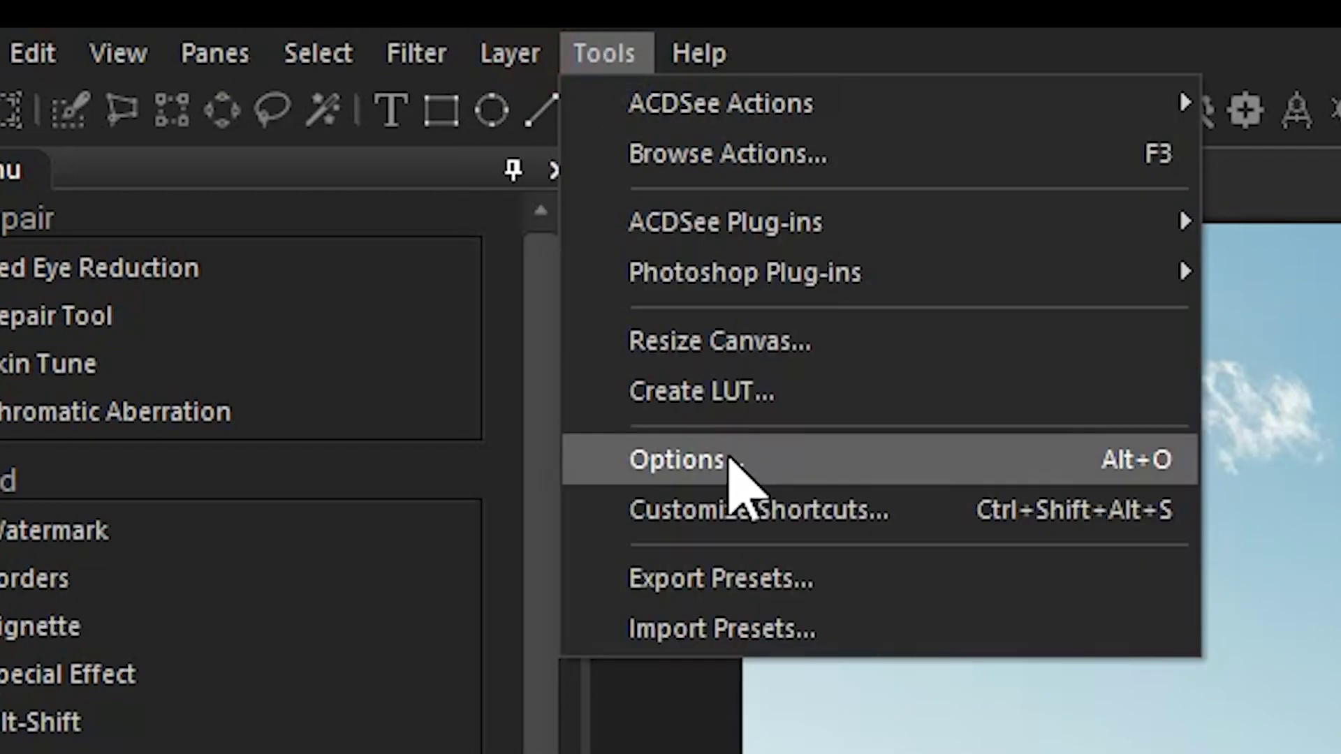
left_click(731, 459)
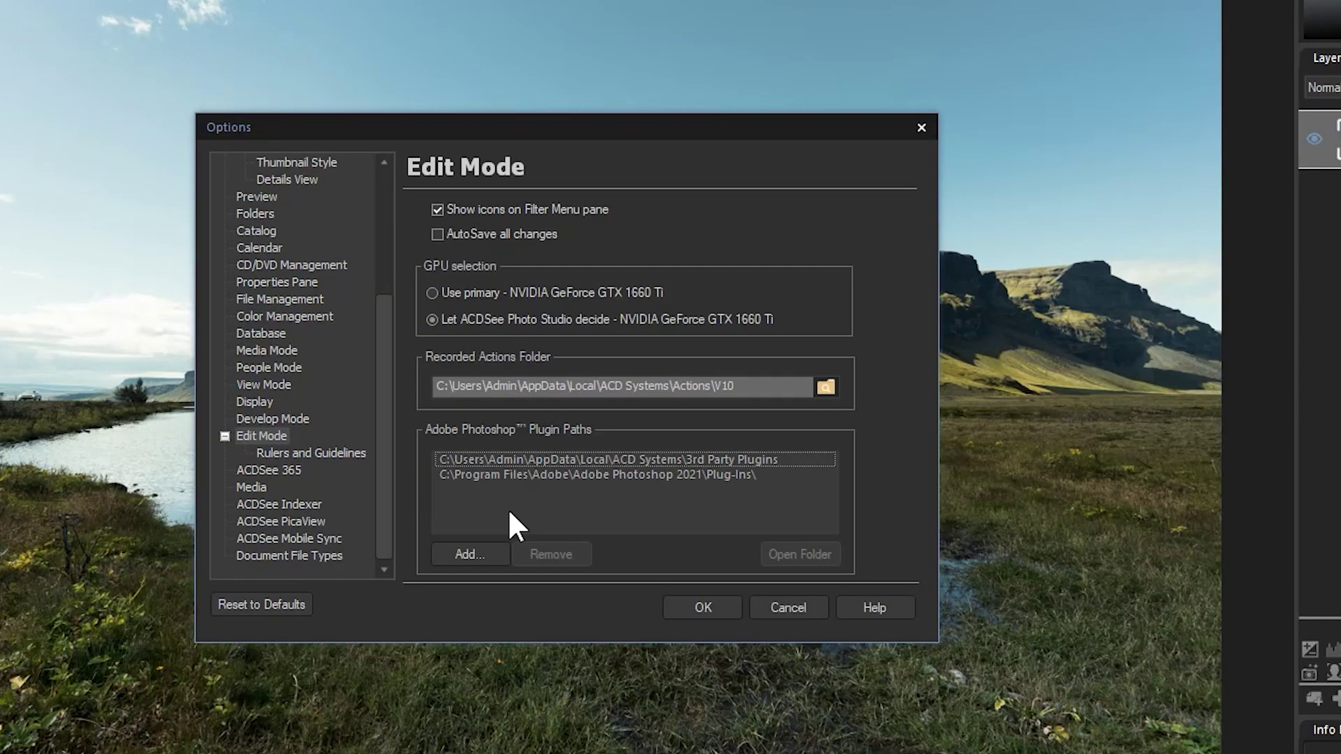
- Add C:\Program Files\DxO as a third Adobe Photoshop plugin path
left_click(470, 553)
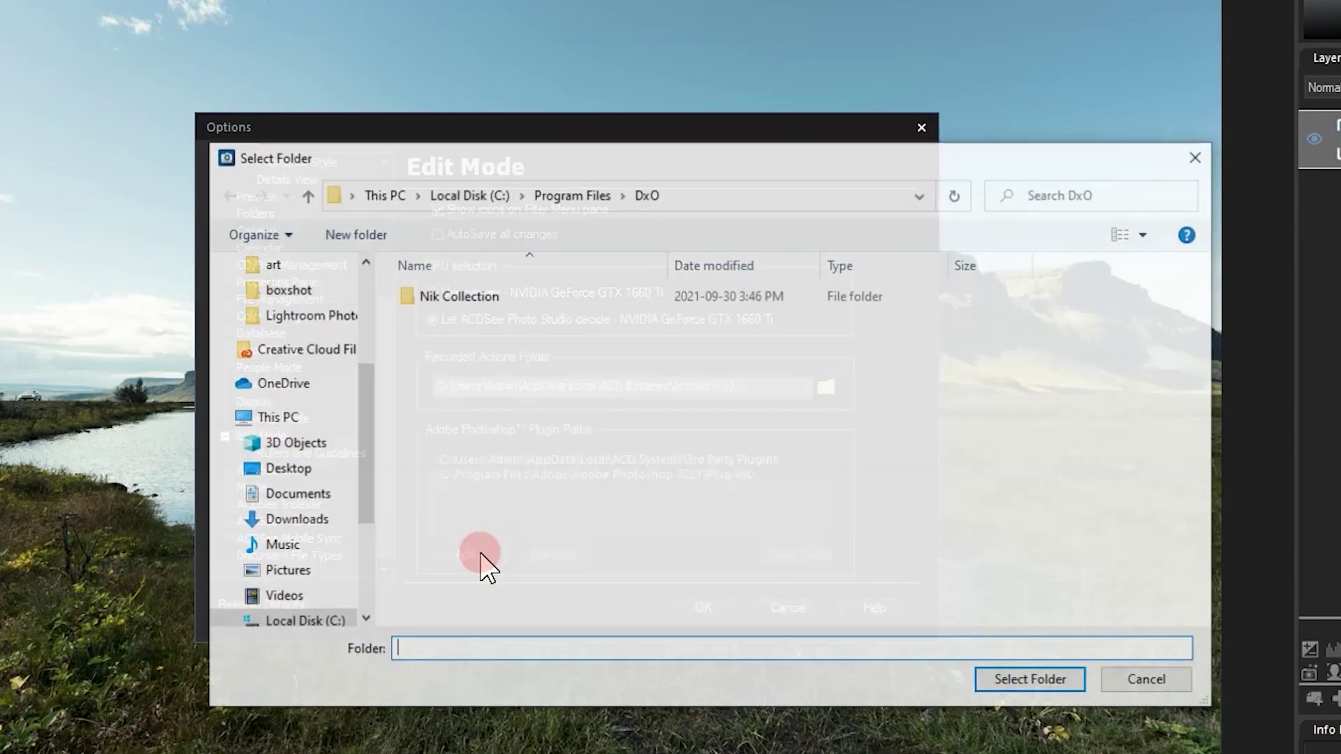
left_click(570, 196)
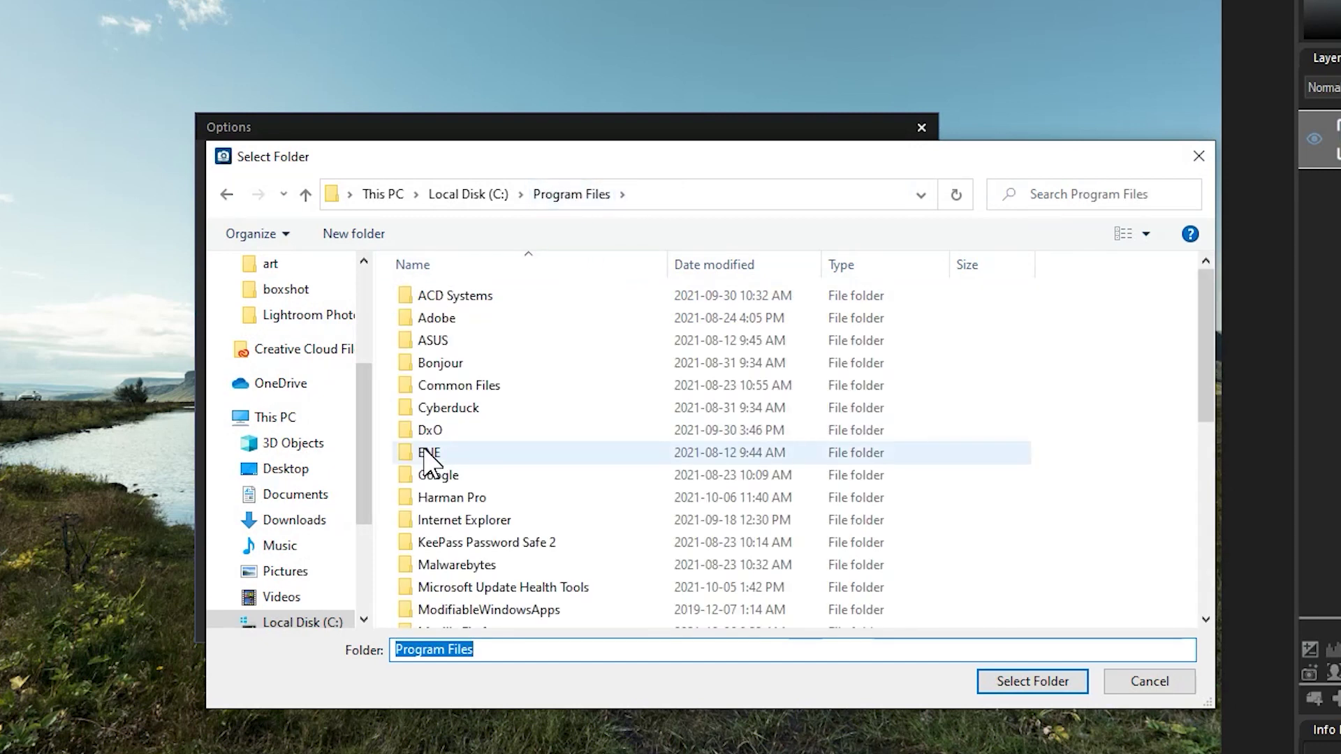
double_click(425, 439)
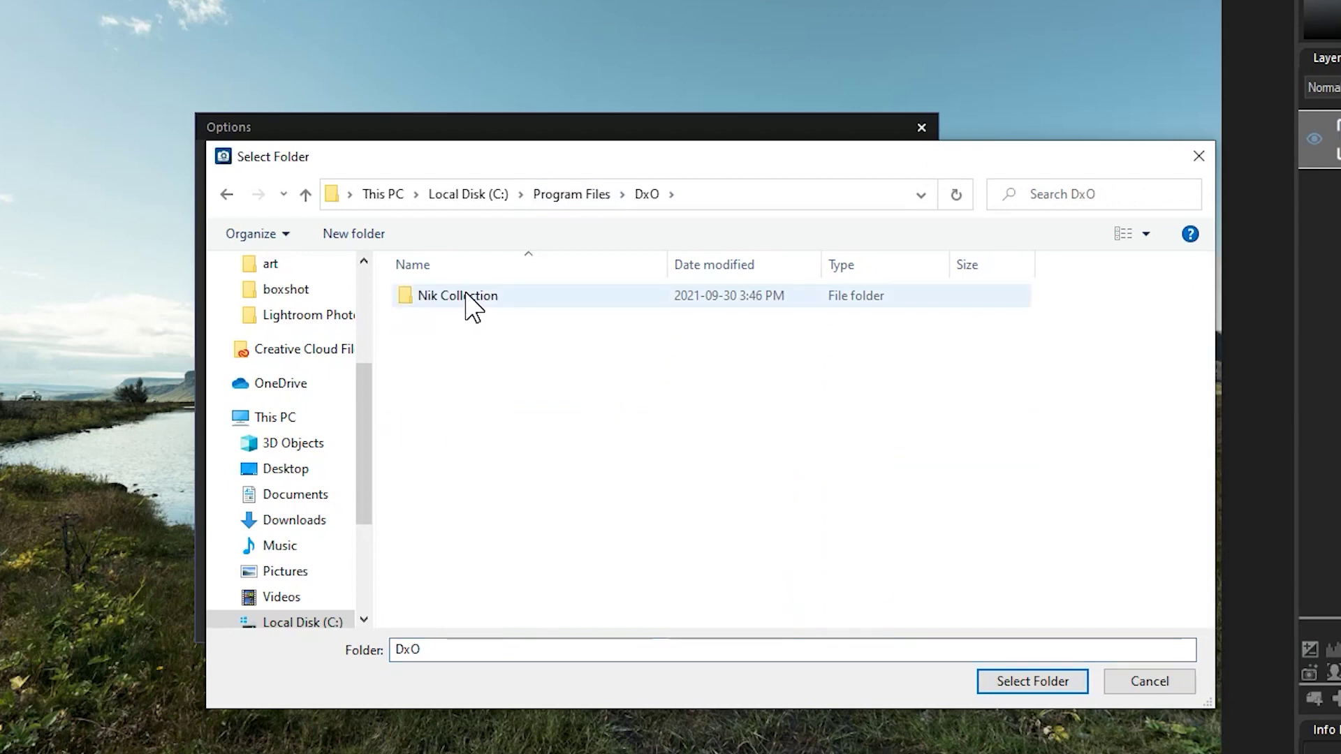
left_click(1008, 674)
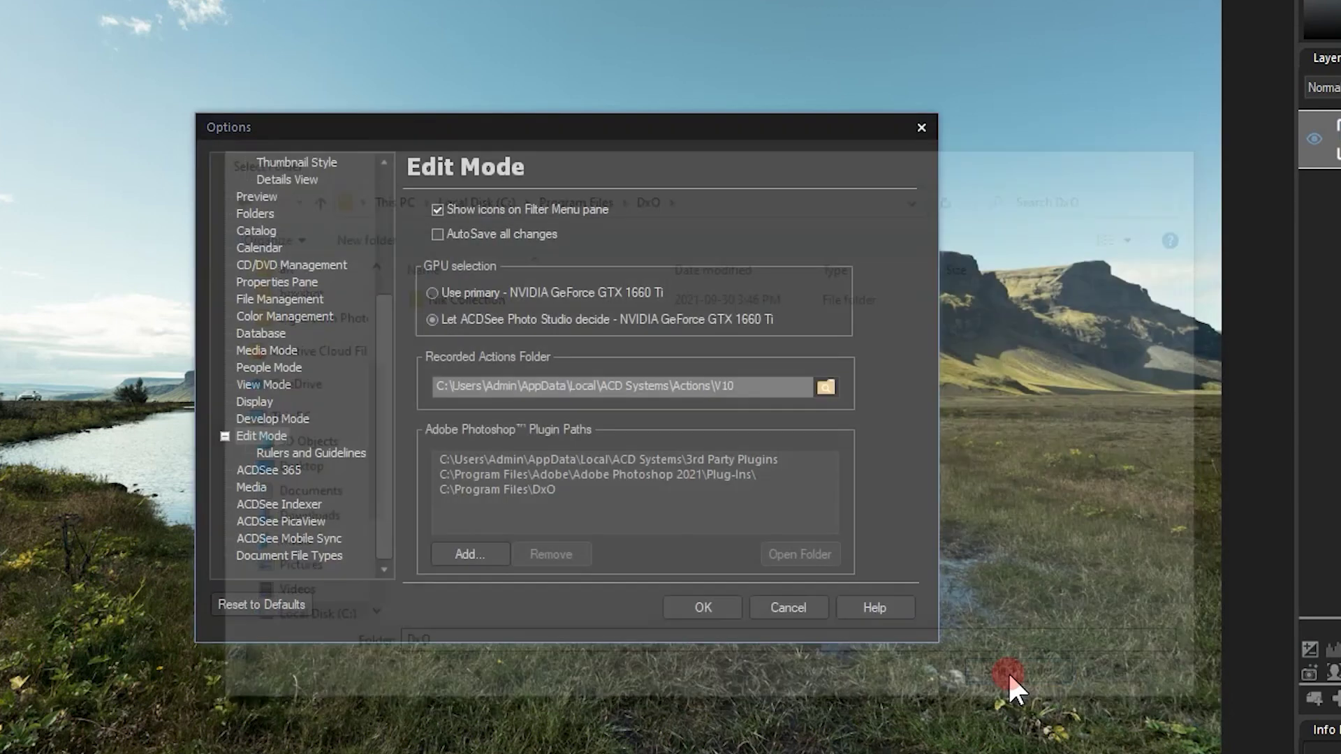
left_click(630, 491)
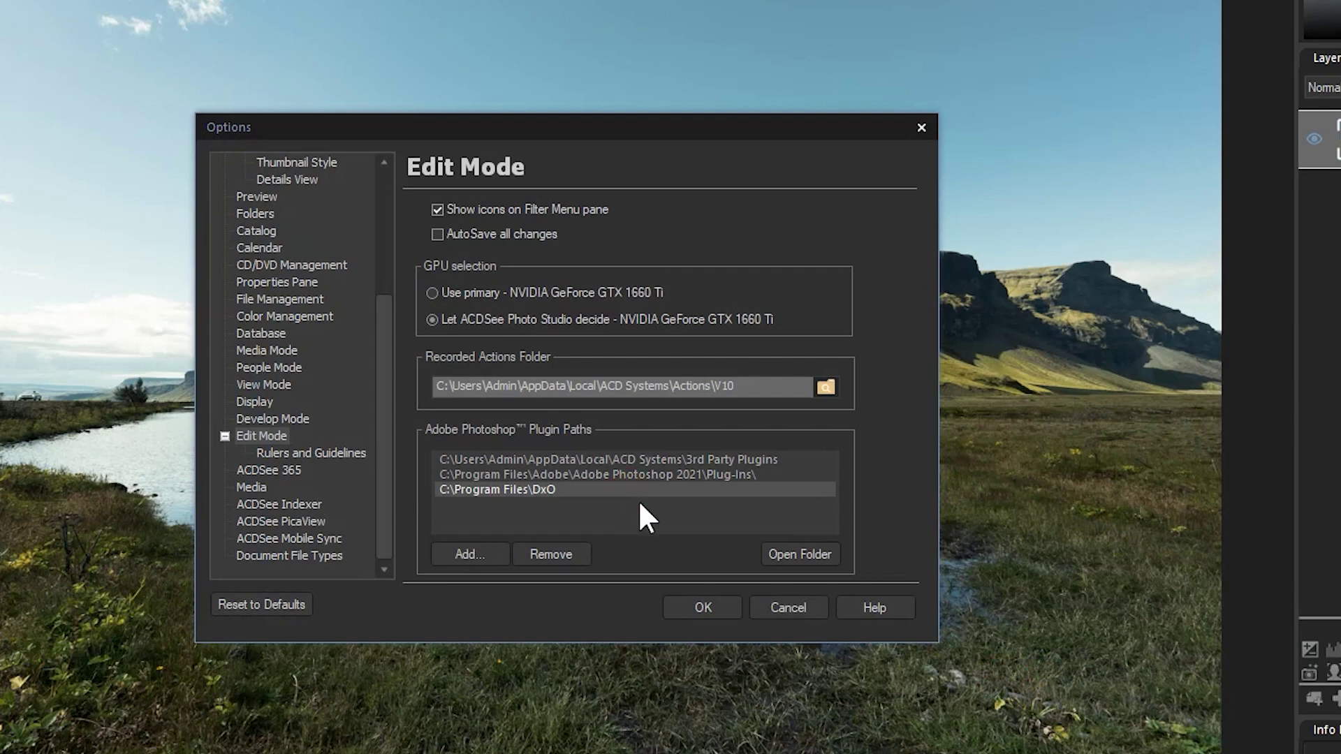
- Save the Options and bring up the Nik Collection plug-ins, from Analog Efex Pro 2 to Viveza 3
left_click(703, 605)
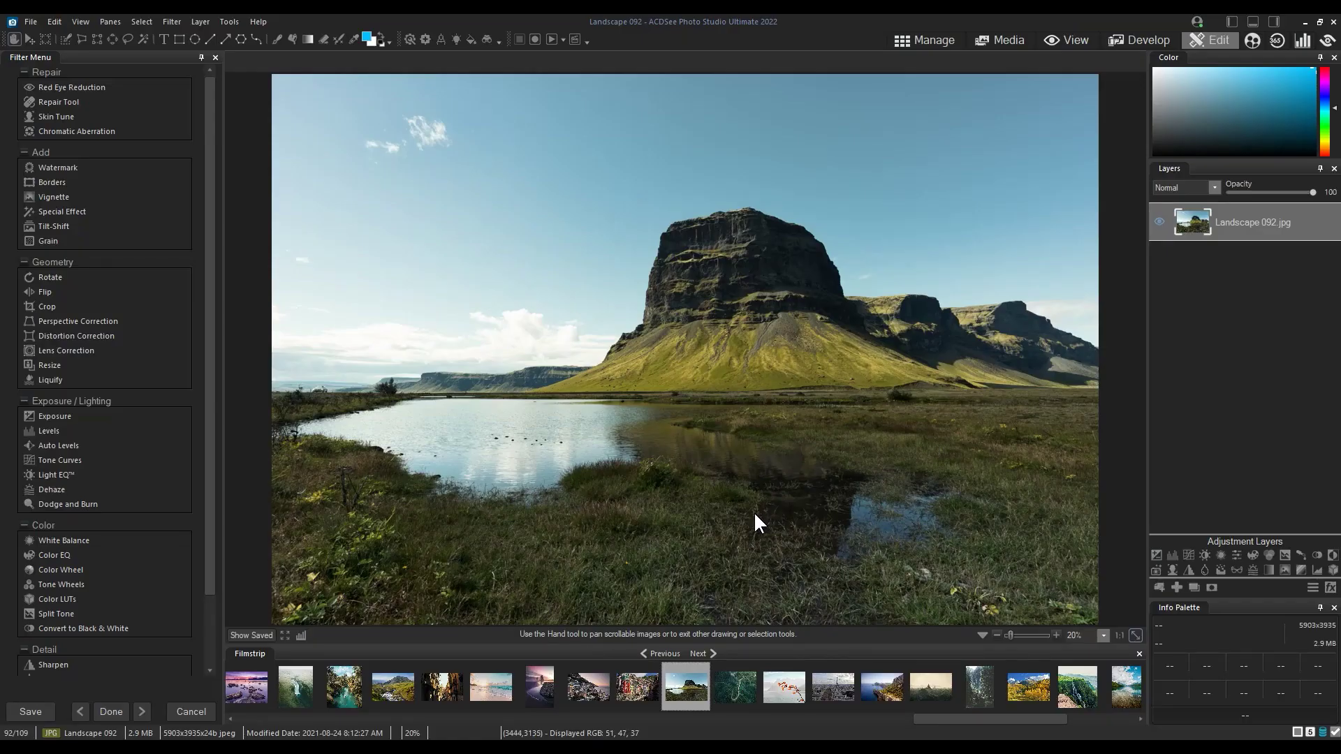
left_click(228, 22)
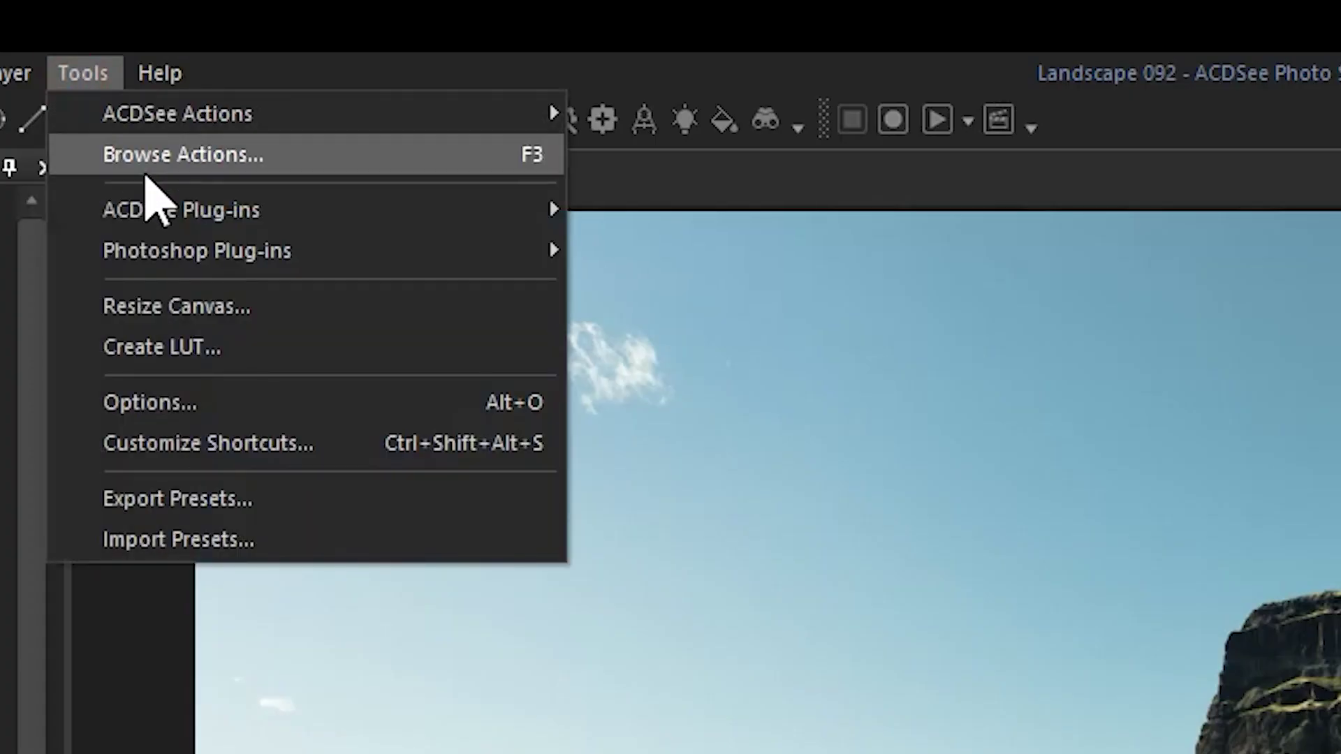
mouse_move(222, 264)
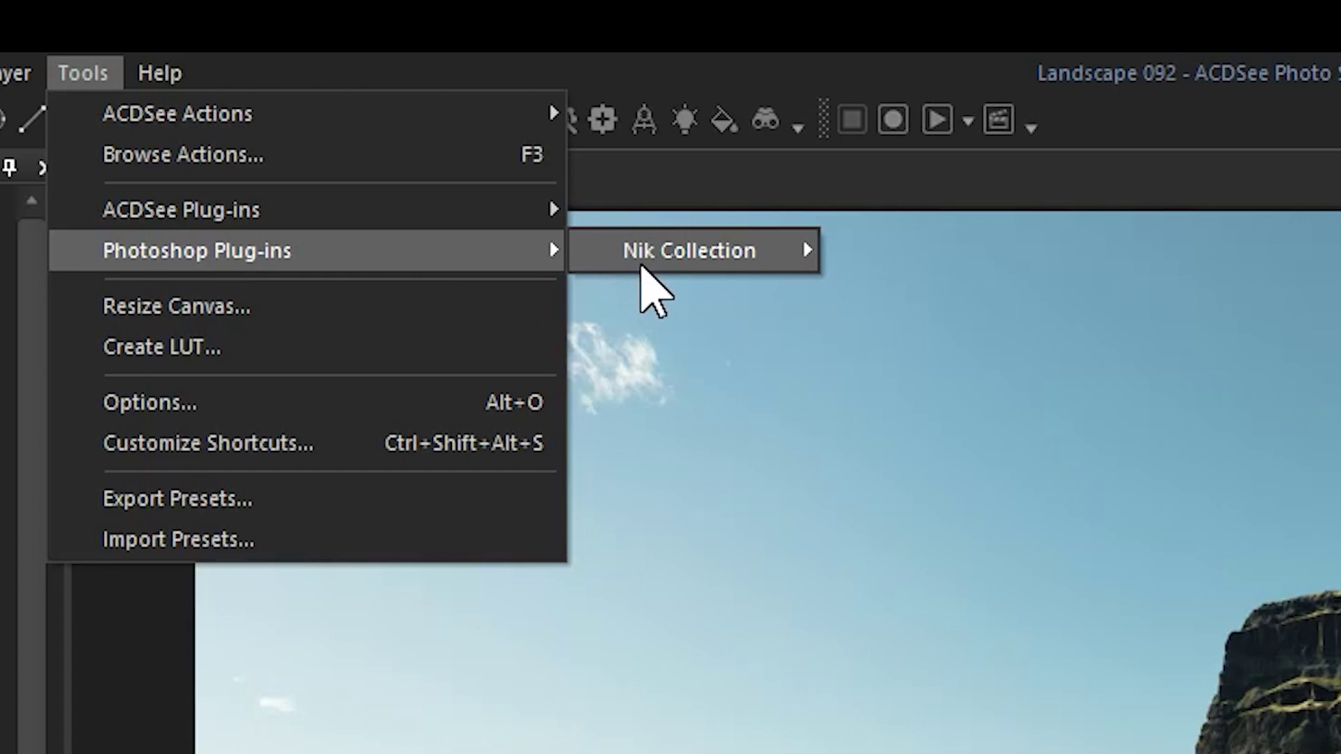
mouse_move(641, 264)
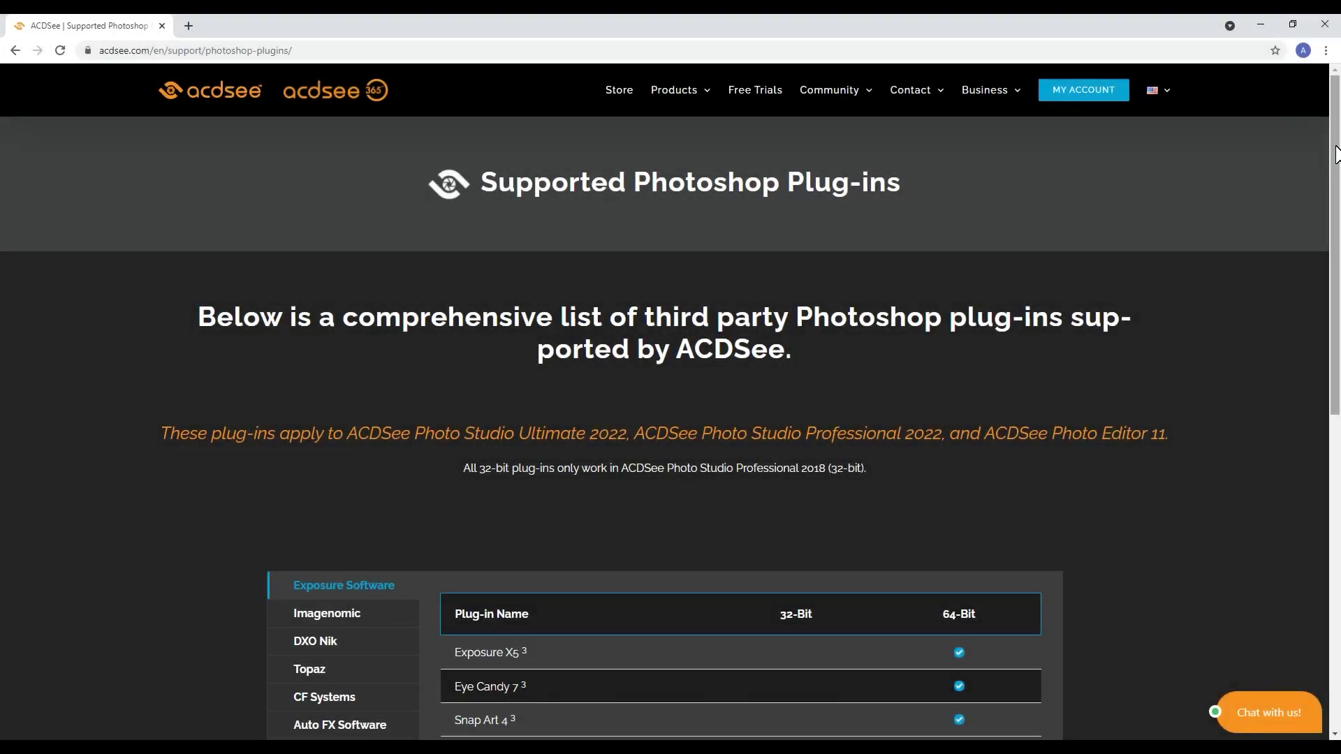
- Browse the DXO Nik, Imagenomic and Exposure Software tables on ACDSee's supported plug-ins page
scroll(670, 402, "down", 2)
left_click_drag(1332, 143, 1332, 193)
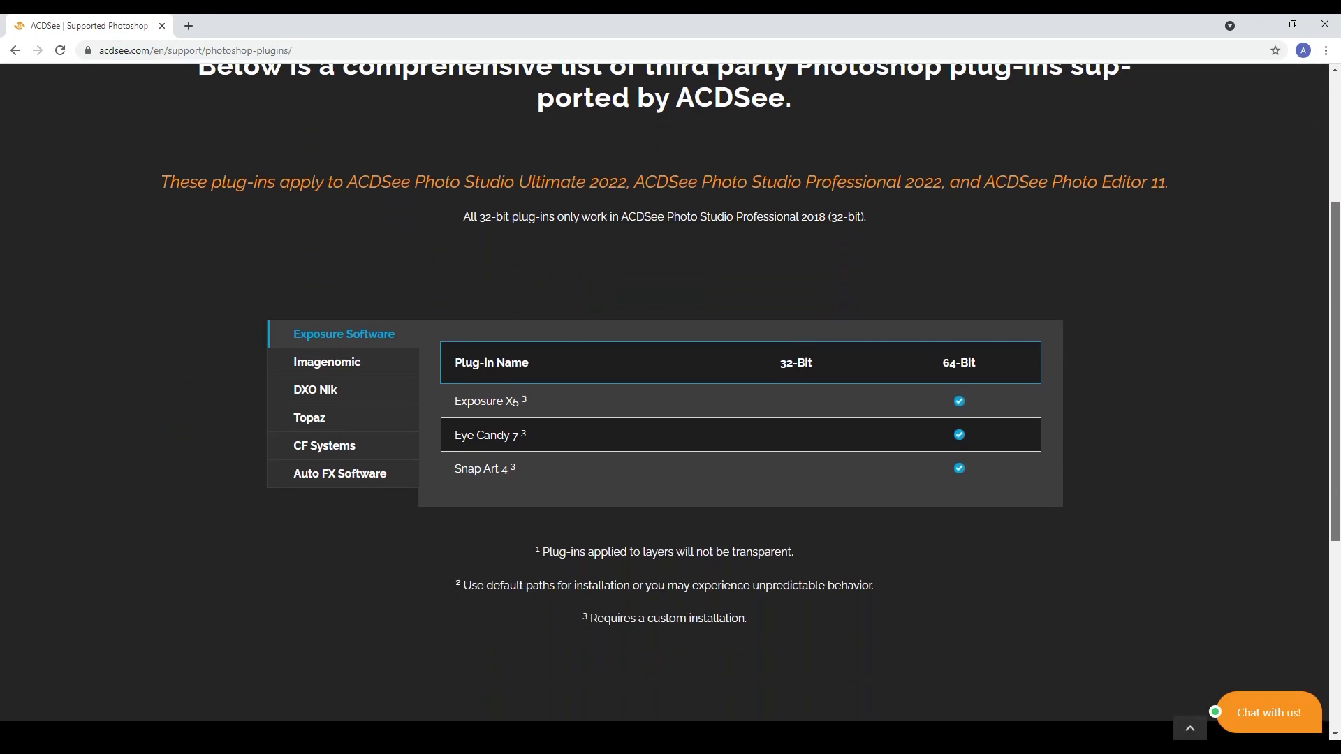
left_click(350, 389)
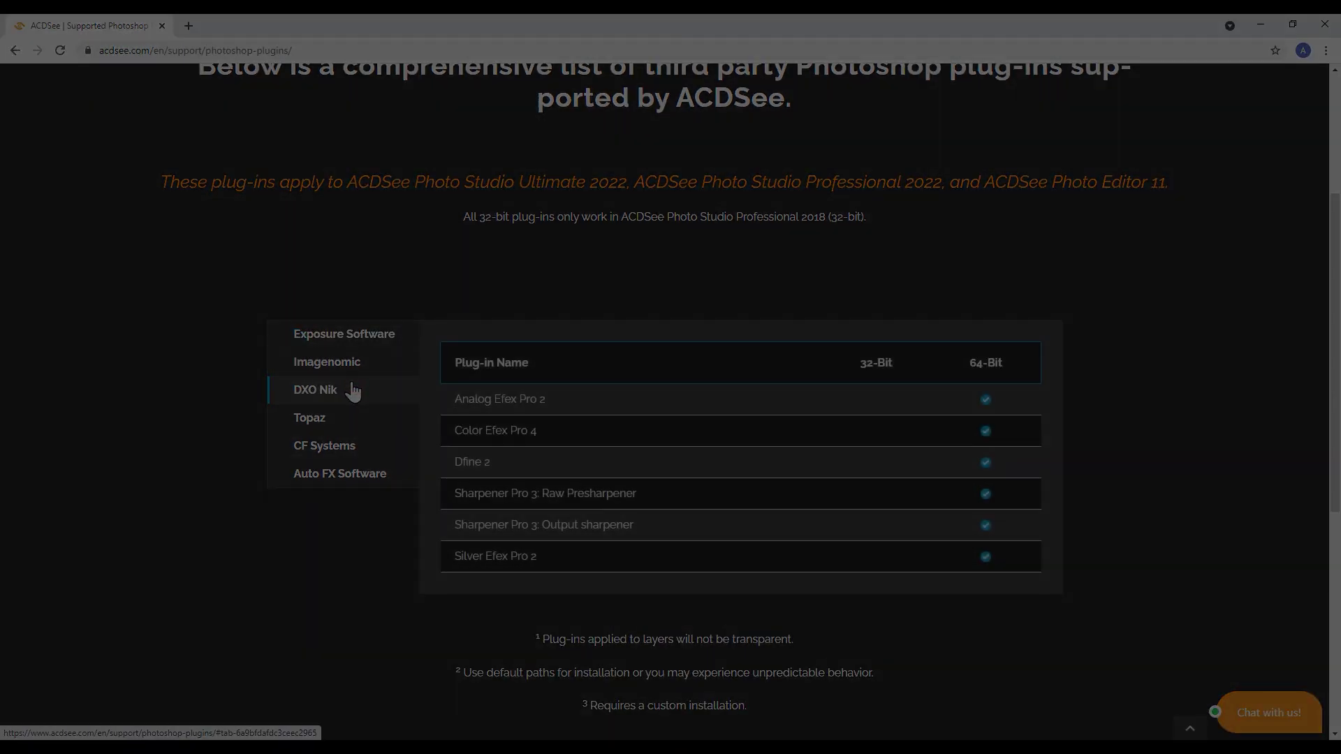
left_click(359, 363)
left_click(371, 336)
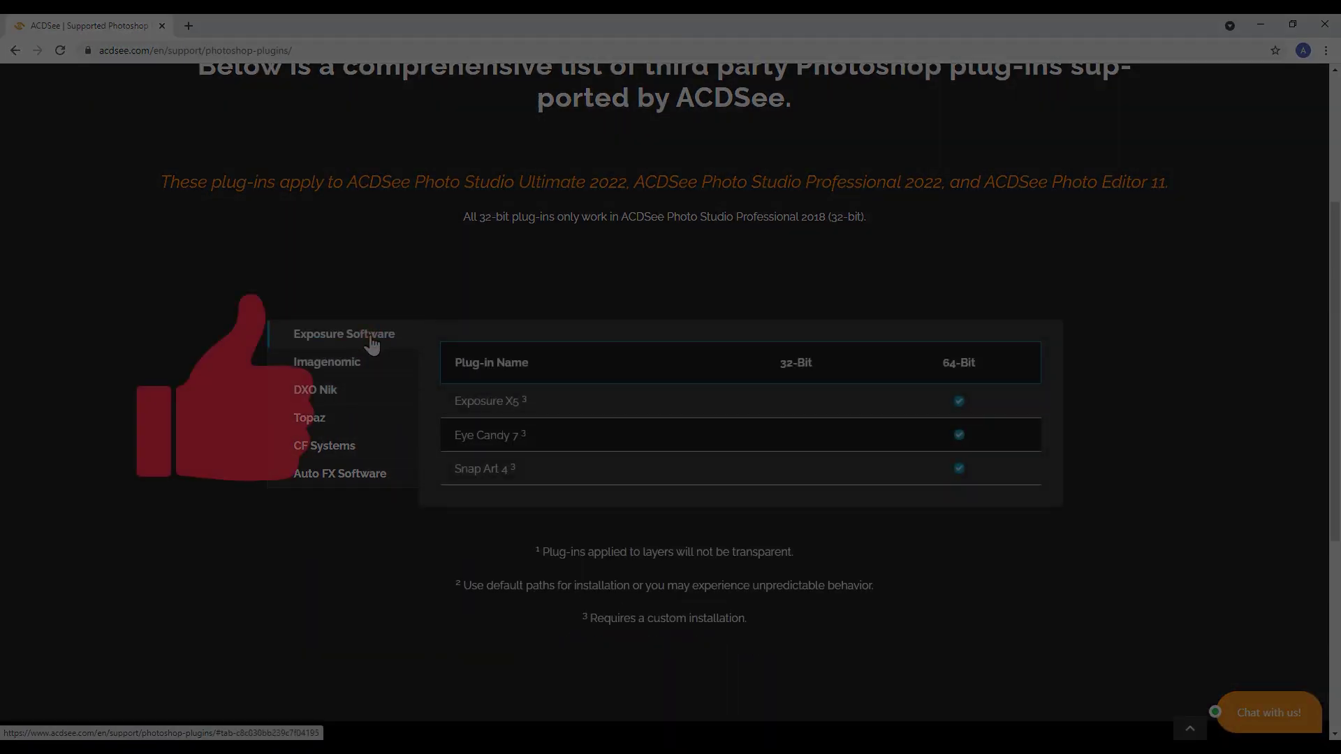
scroll(371, 335, "up", 4)
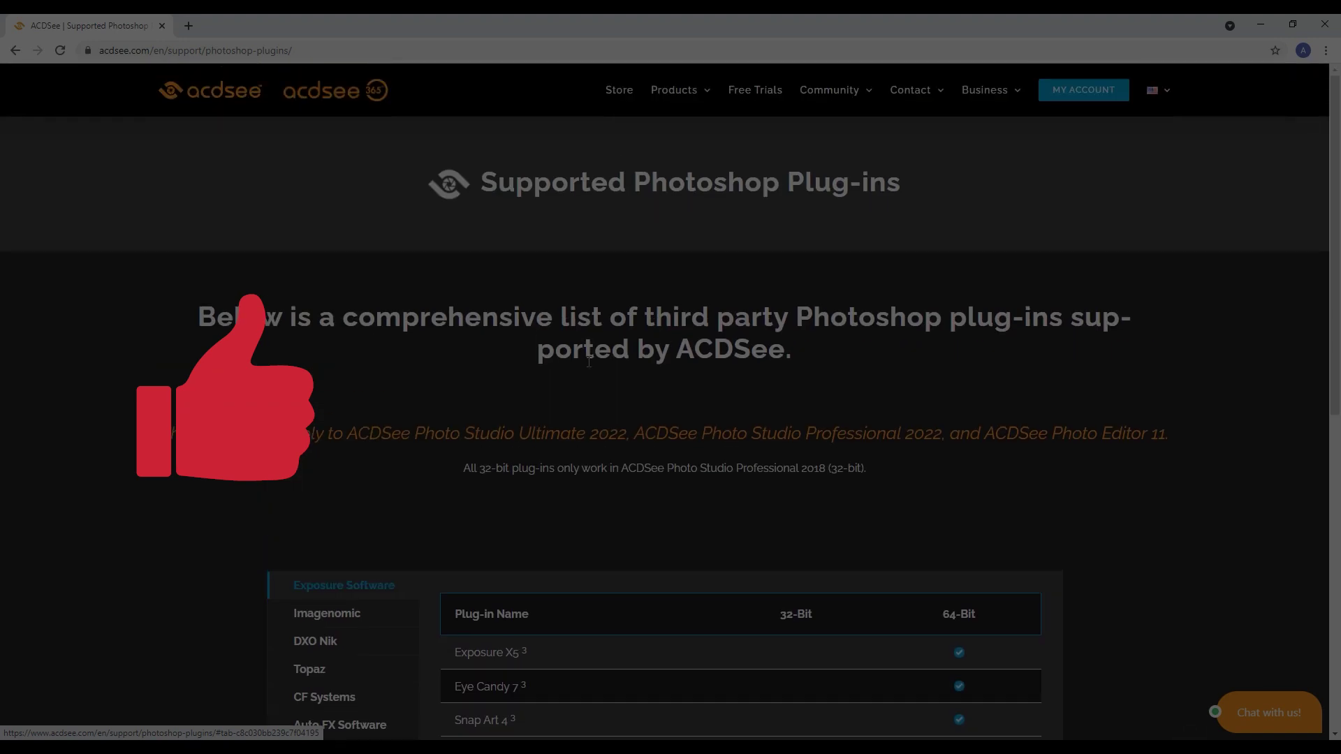